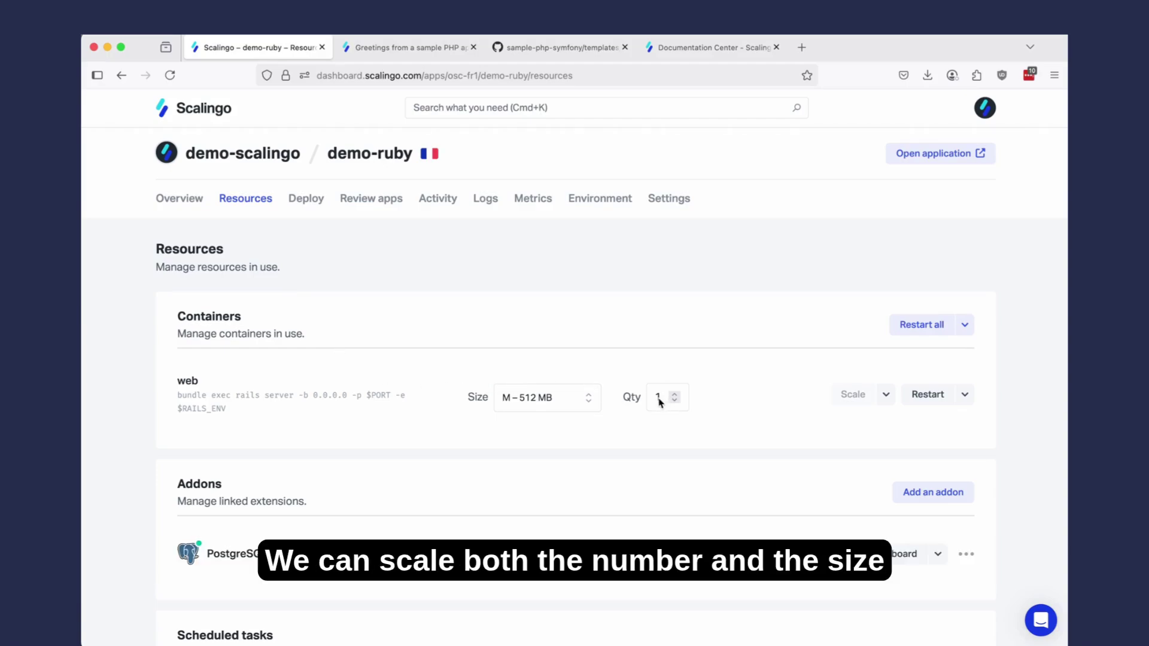
# Review the web container's size options and the autoscaler's metric choices, then close the autoscaler setup without saving
pyautogui.click(572, 400)
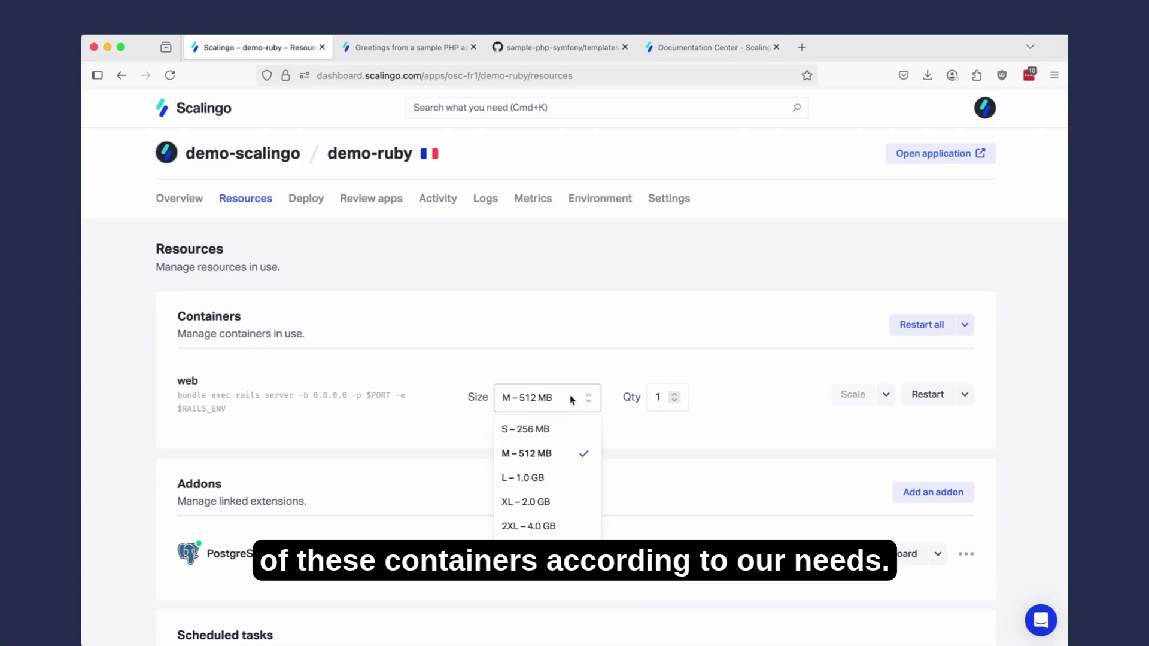
pyautogui.click(794, 413)
pyautogui.click(888, 398)
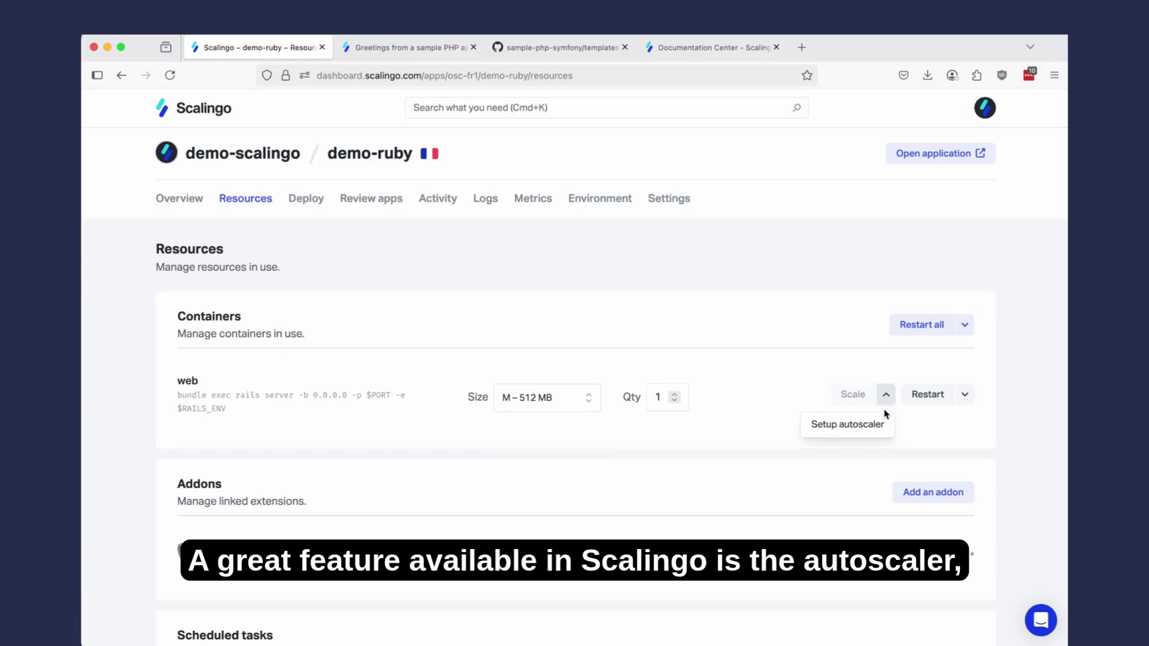
pyautogui.click(873, 426)
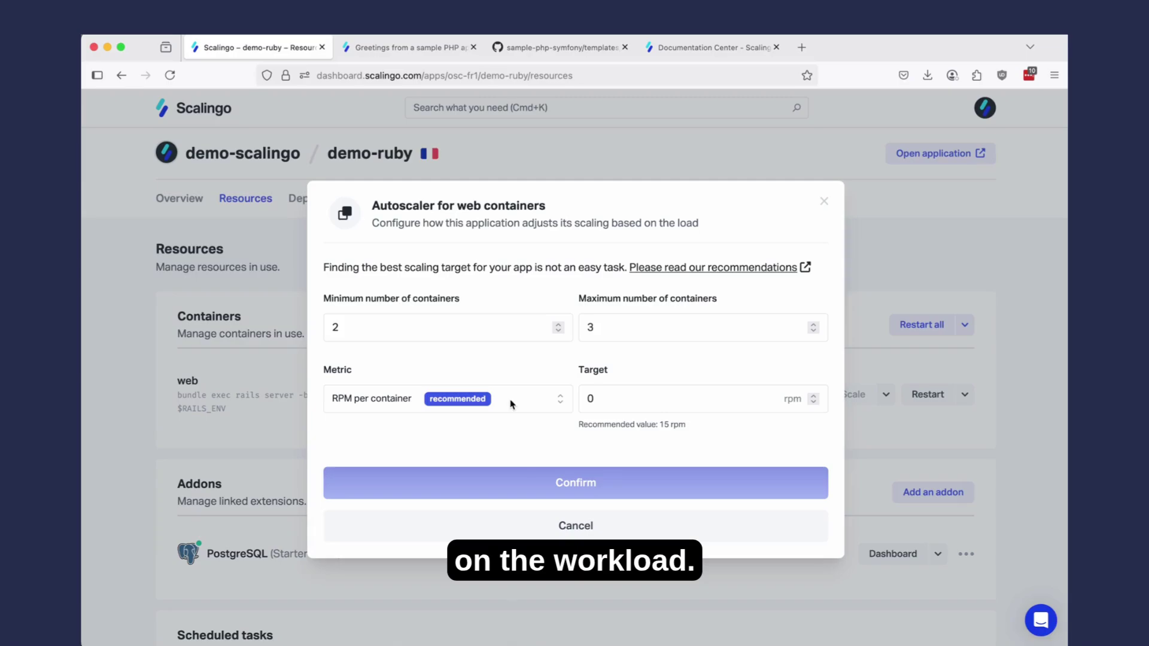
pyautogui.click(529, 401)
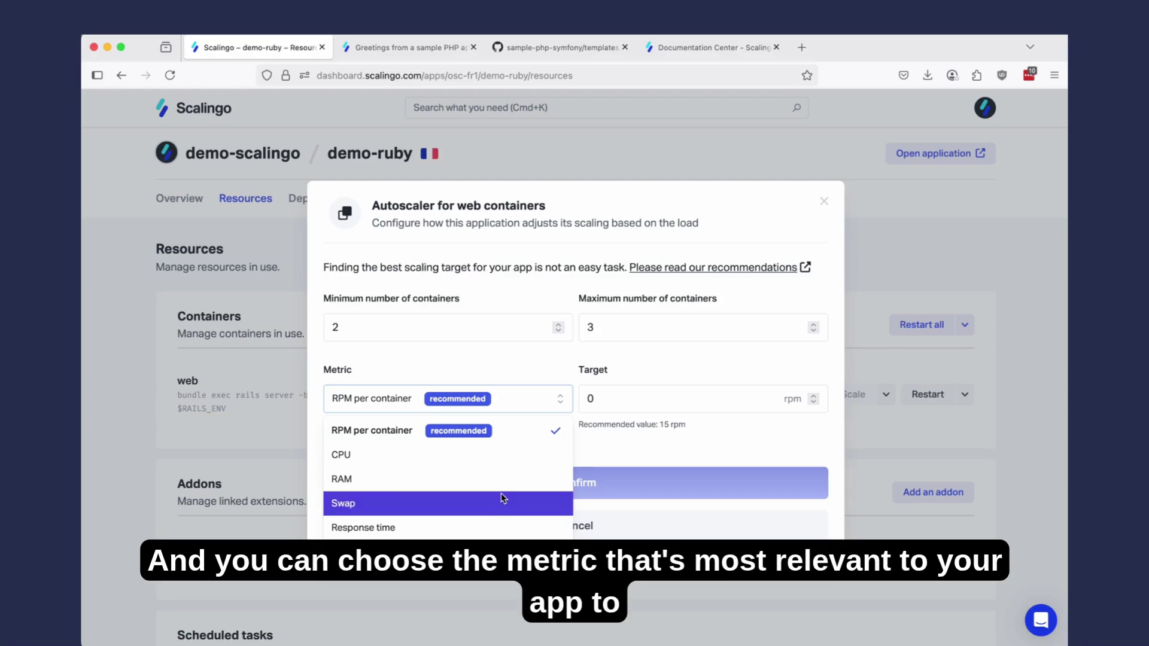
pyautogui.click(824, 203)
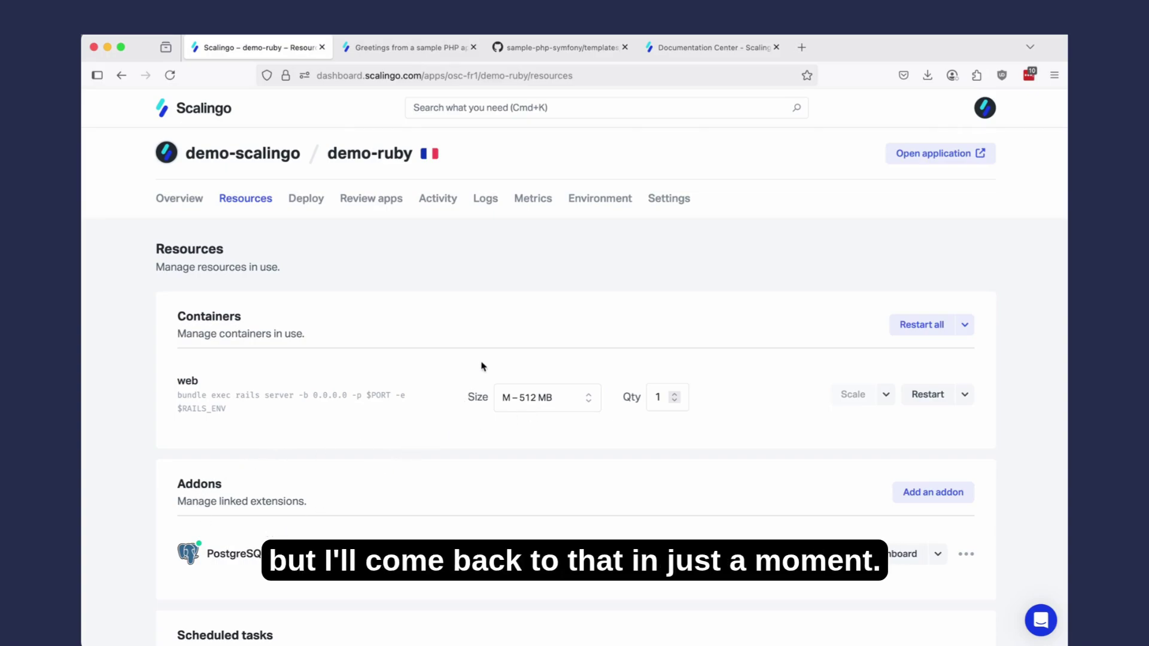
# Open the demo-ruby application's real-time logs and read through the latest entries
pyautogui.click(486, 199)
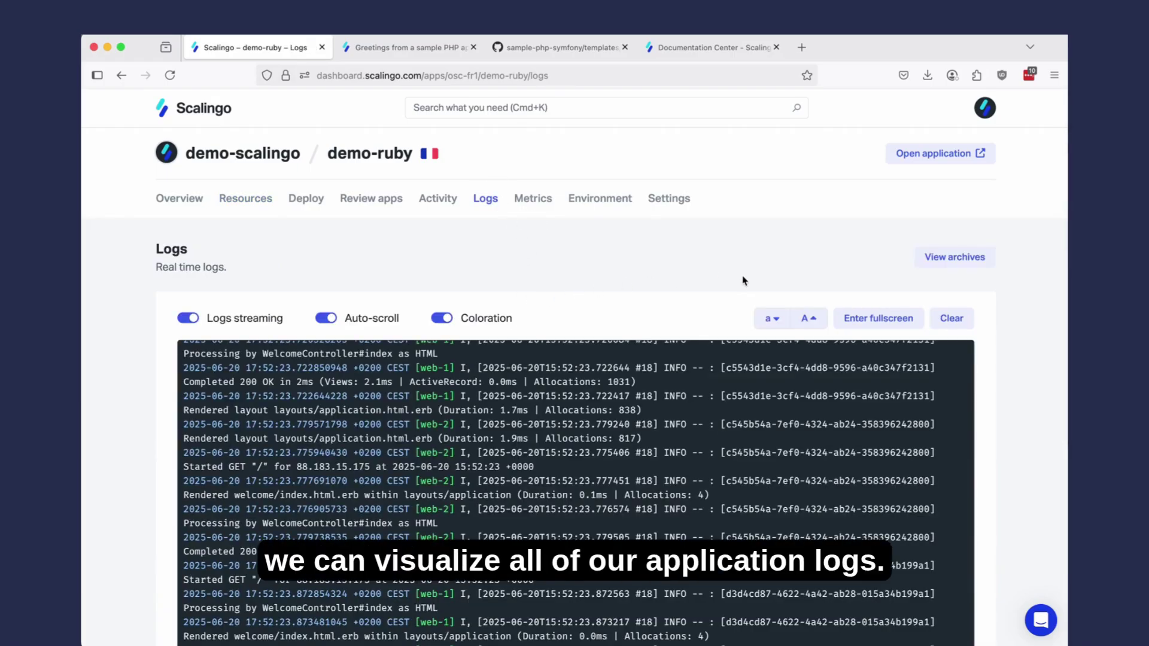
pyautogui.scroll(-2, 748, 285)
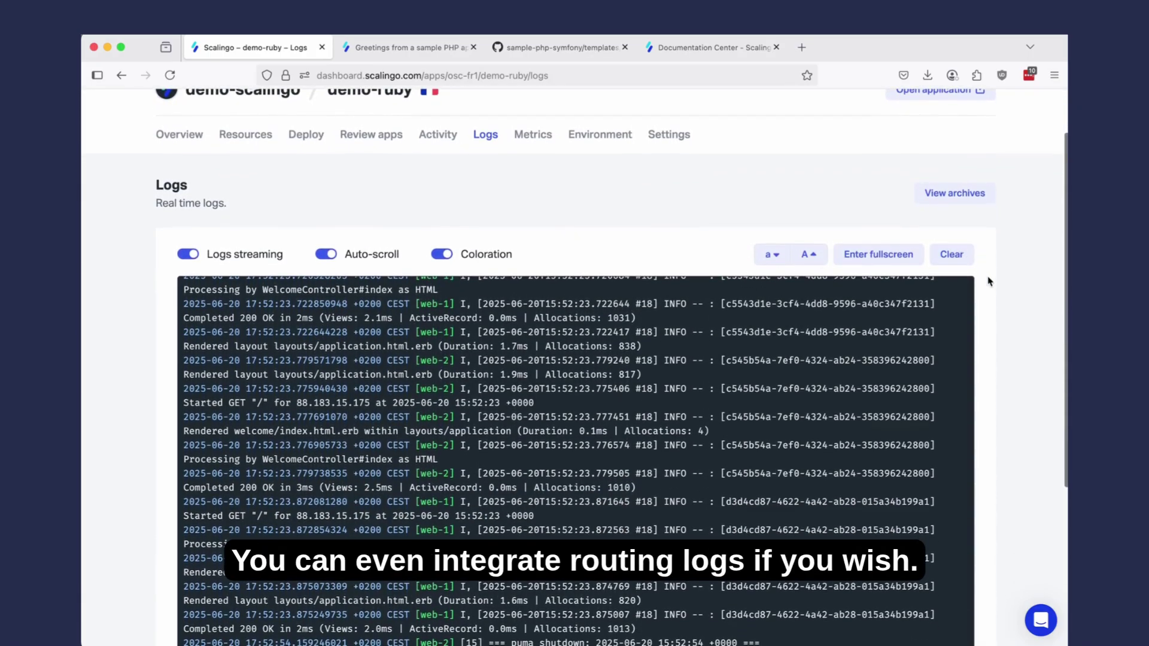
pyautogui.scroll(-2, 988, 314)
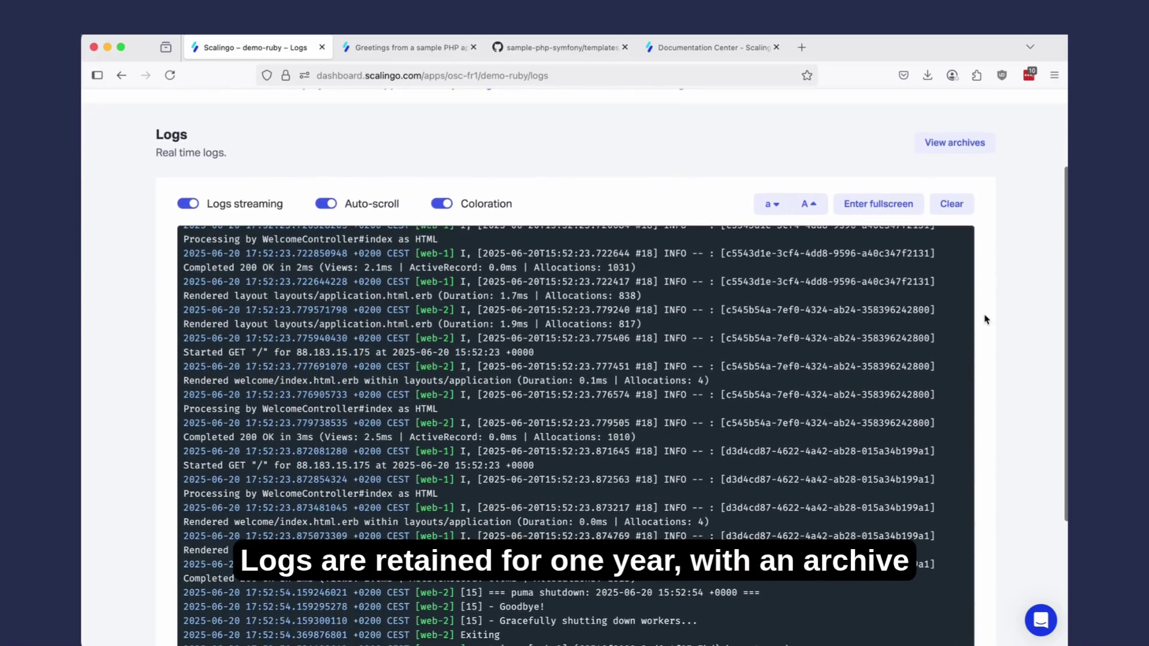
pyautogui.scroll(-1, 986, 320)
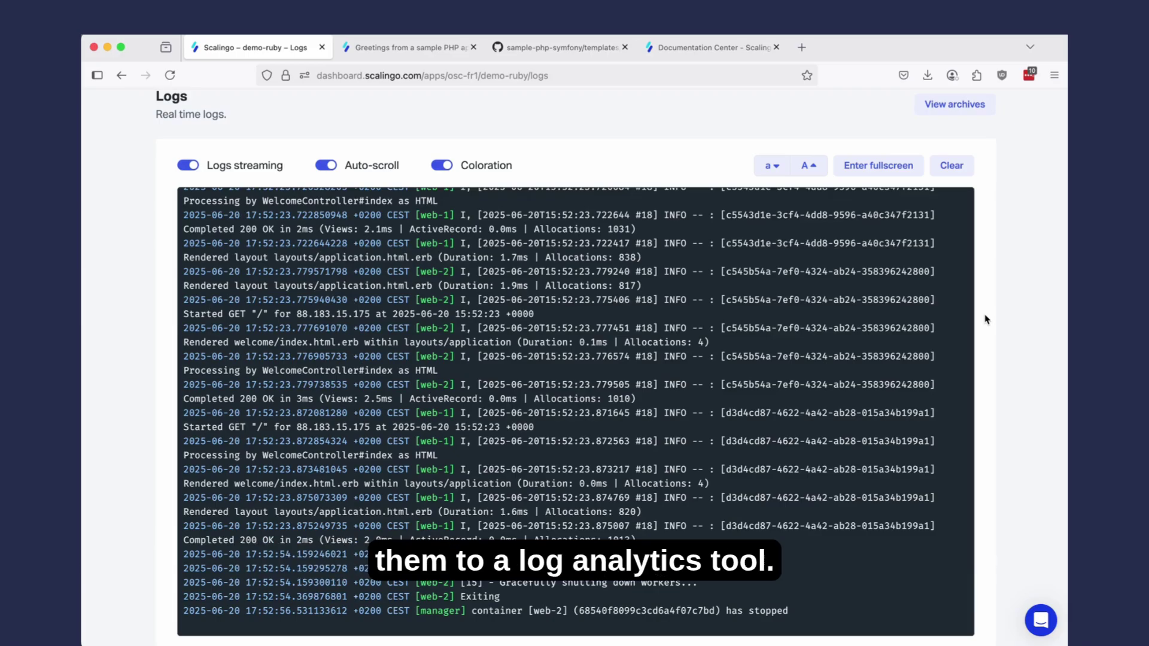
pyautogui.scroll(3, 986, 319)
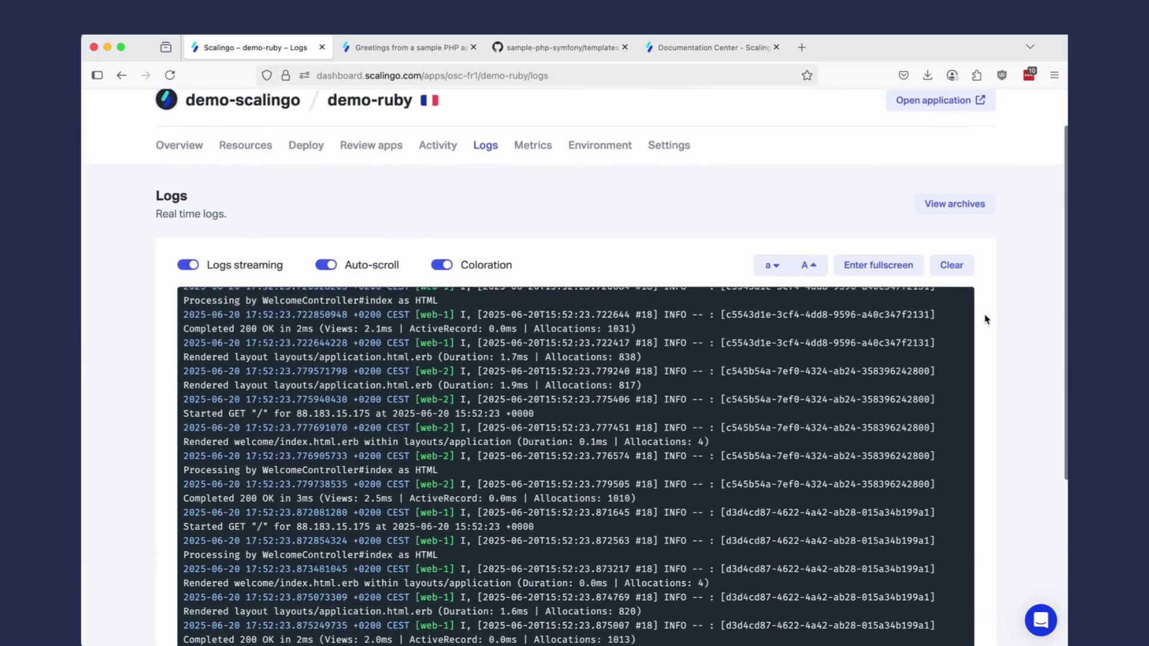
# Show the demo-ruby metrics for the past 72 hours and review the request, response time, CPU and memory charts
pyautogui.click(533, 198)
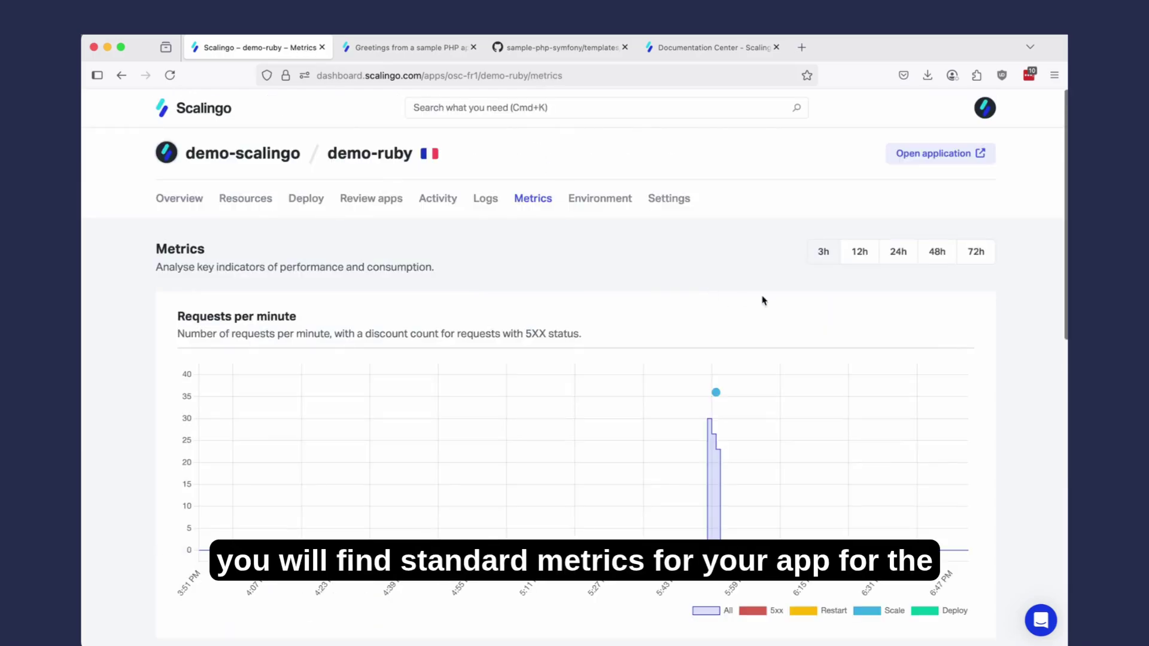
pyautogui.click(977, 252)
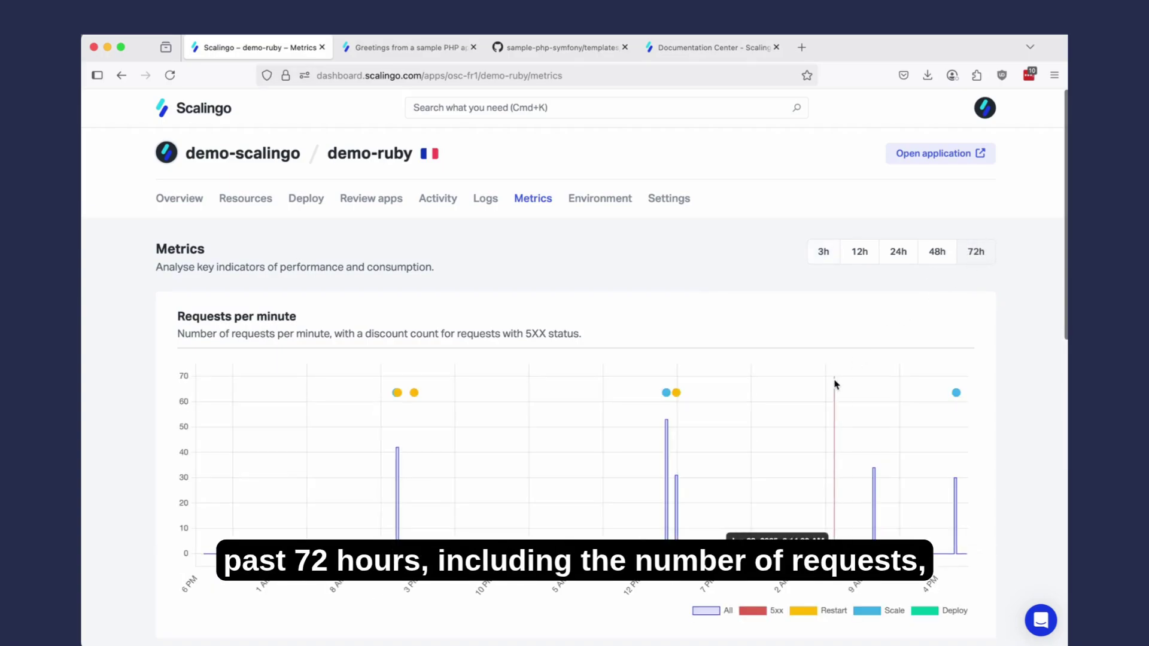
pyautogui.scroll(-5, 836, 384)
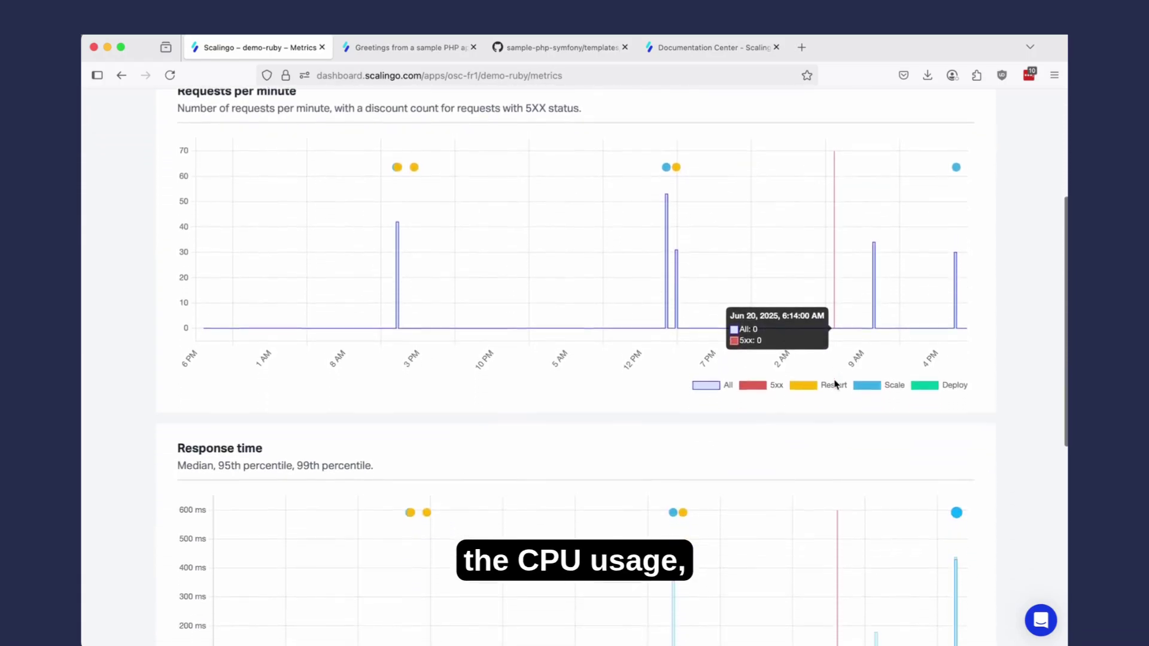
pyautogui.scroll(-6, 836, 385)
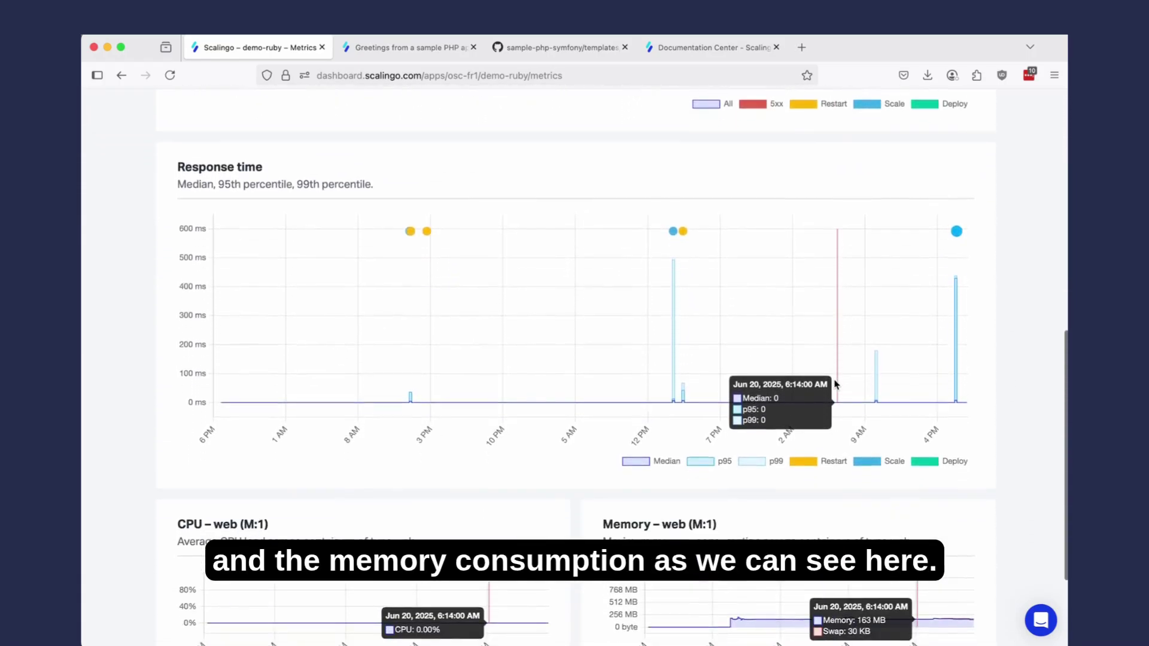
pyautogui.scroll(10, 836, 385)
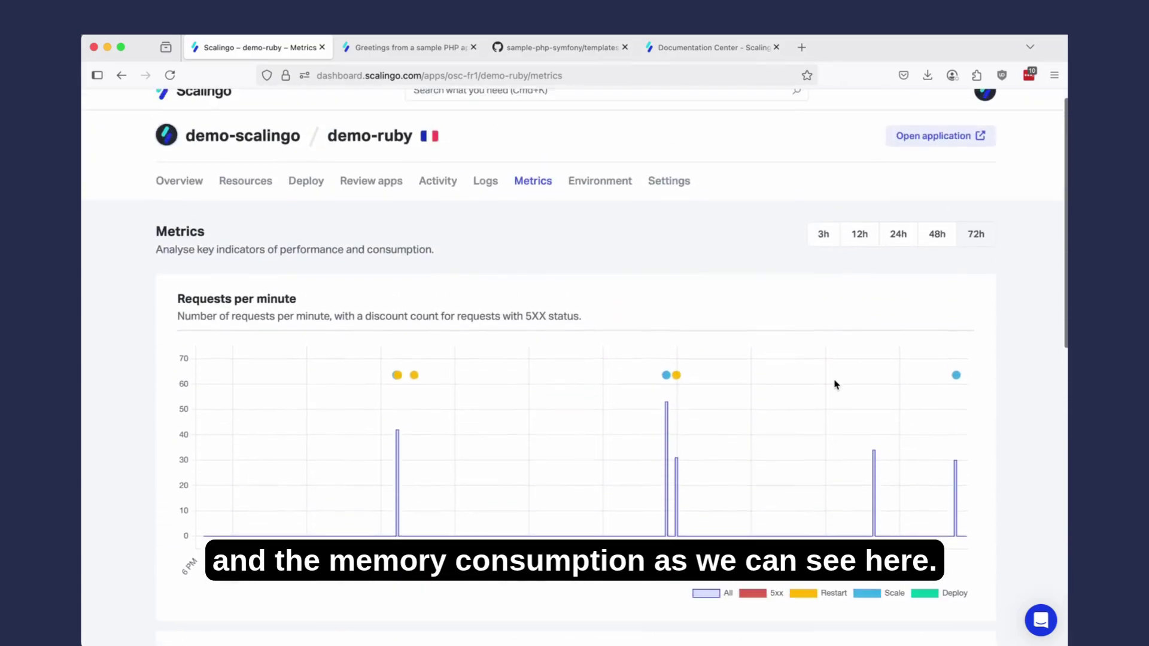
pyautogui.scroll(1, 836, 384)
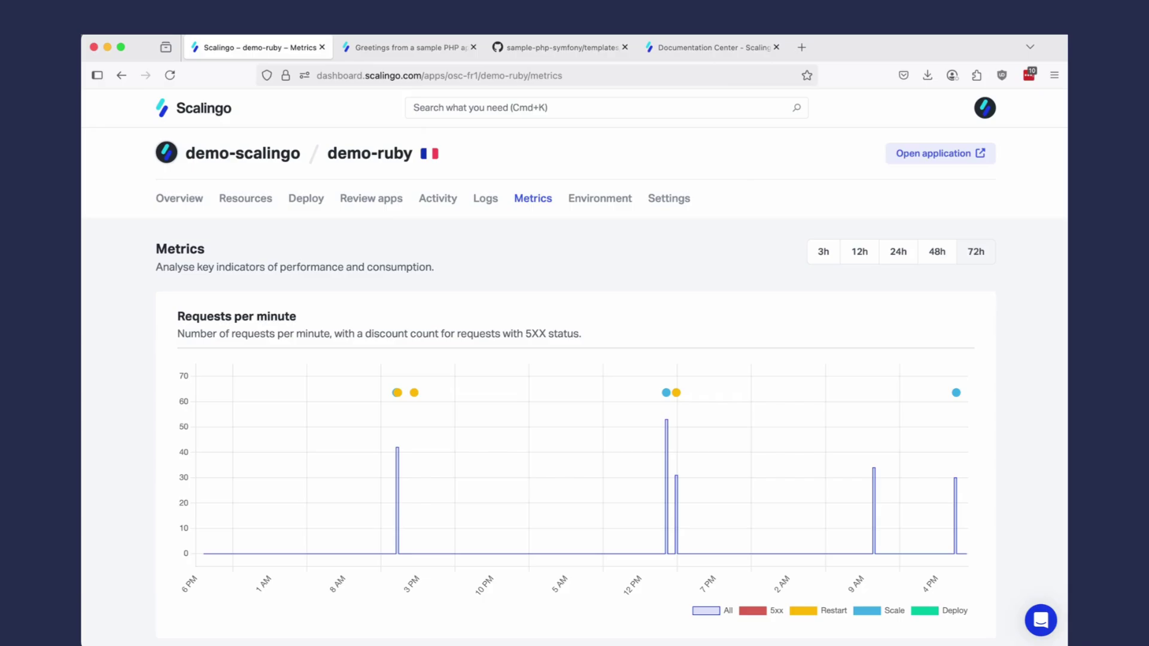
# Review the collaborators and the attached domains in the demo-ruby application's settings
pyautogui.click(669, 199)
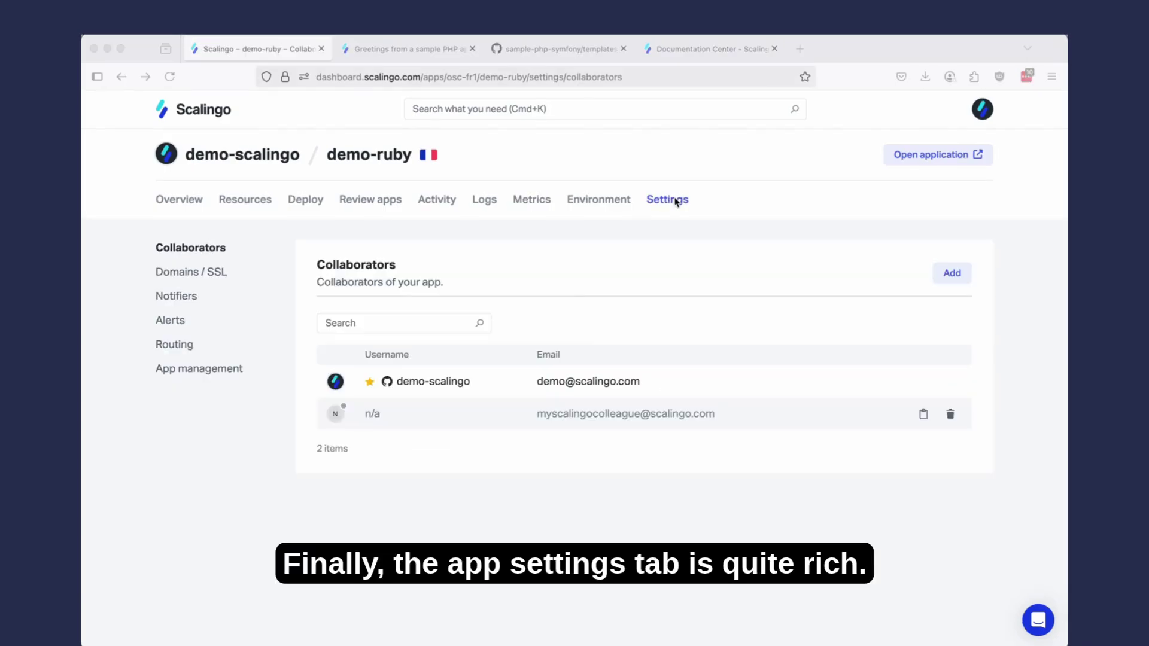
pyautogui.click(208, 257)
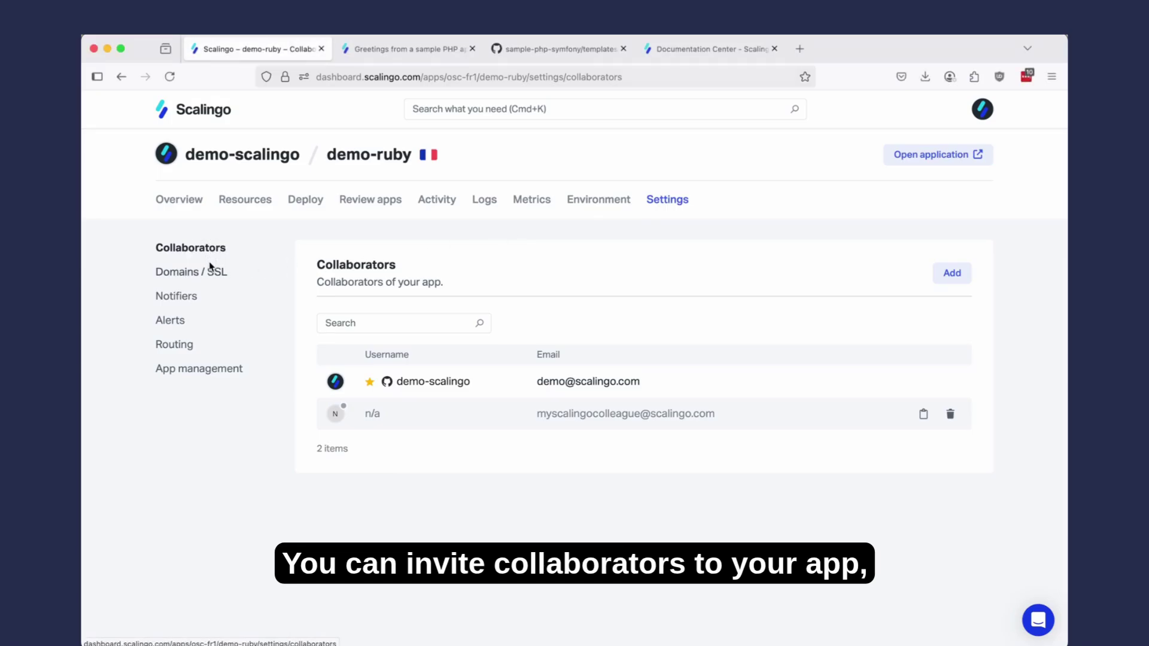
pyautogui.click(189, 274)
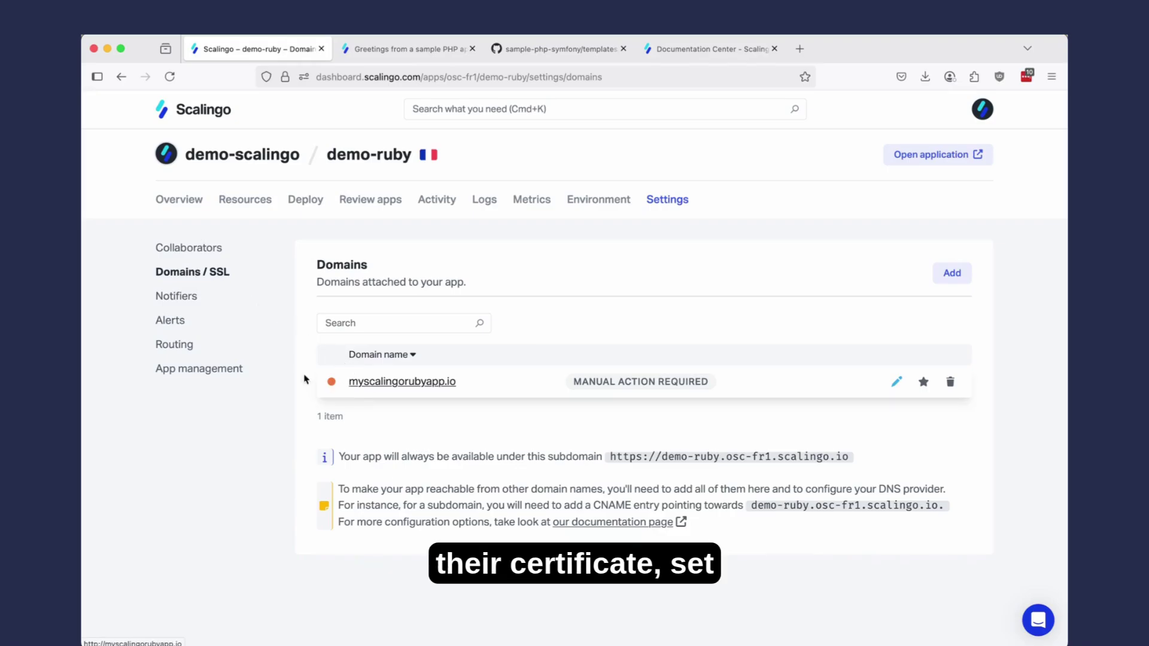
# Review the app's notifiers and the platforms offered for a new one, then open the alerts settings
pyautogui.click(188, 297)
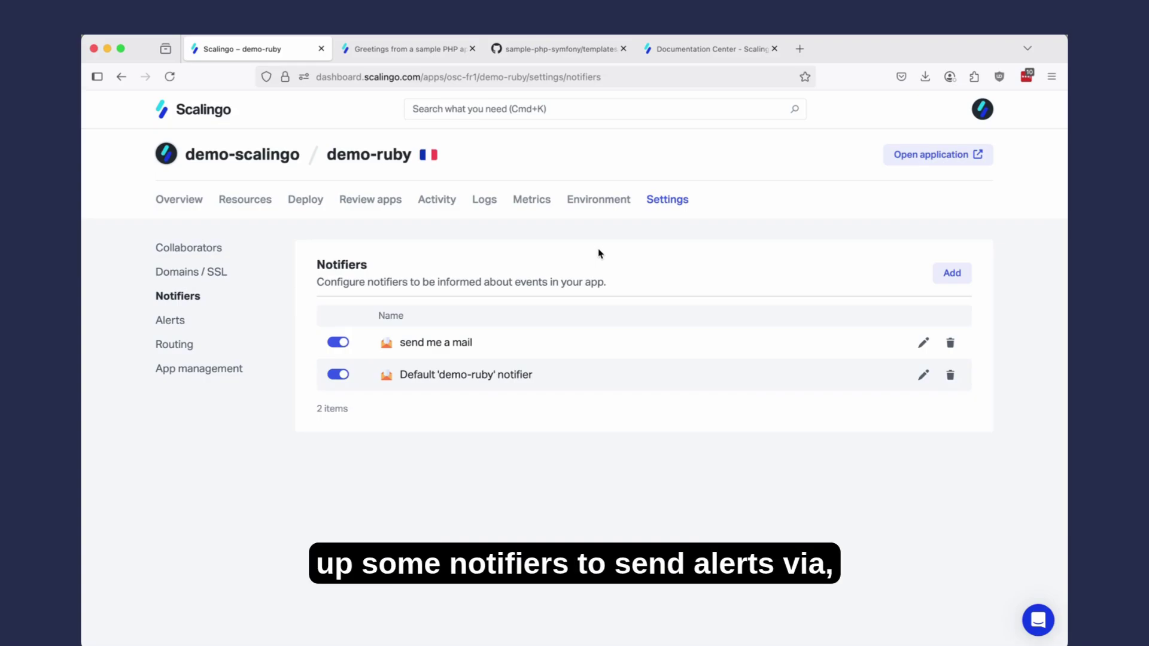
pyautogui.click(937, 277)
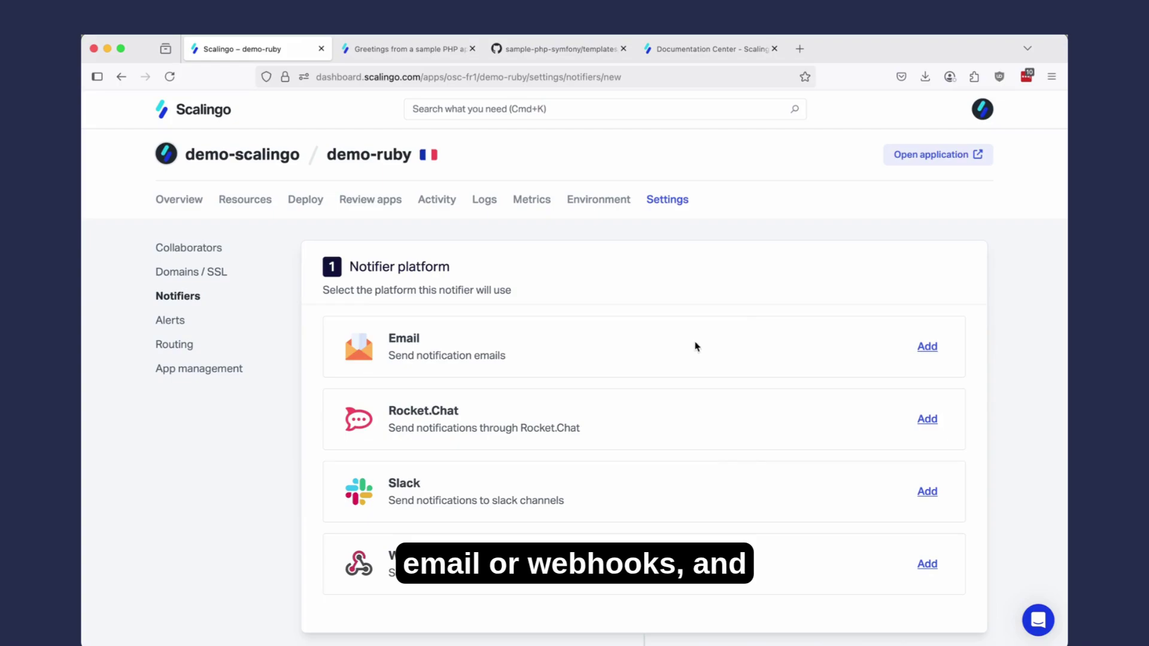
pyautogui.click(177, 326)
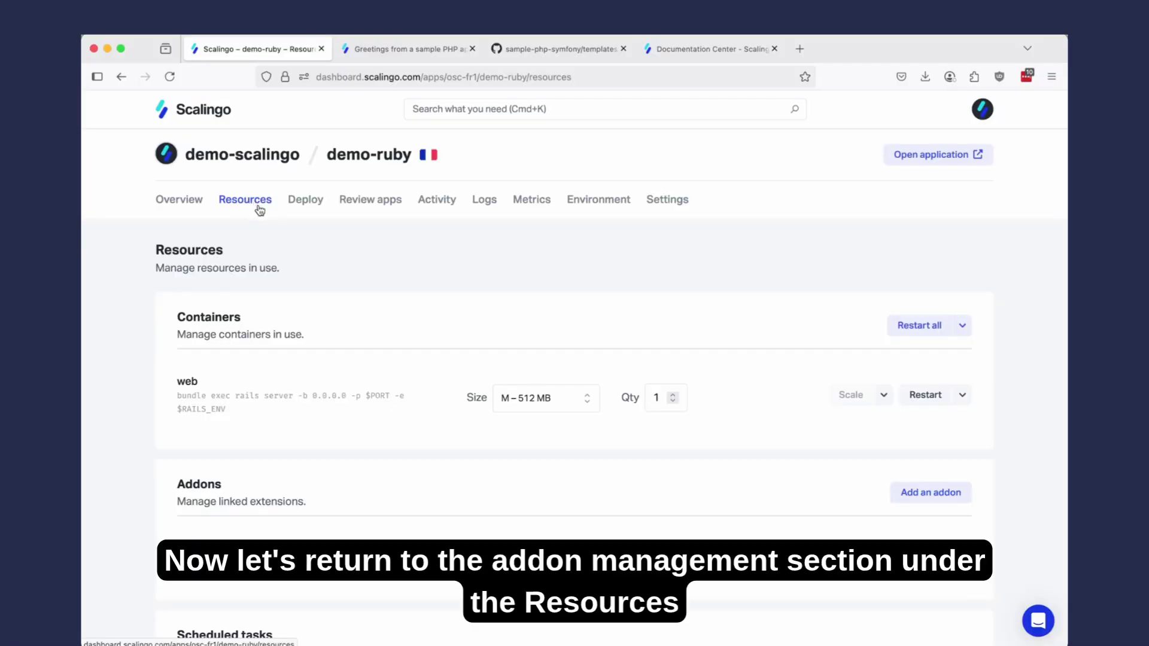
# Browse the networking and database addons available for demo-ruby, then return to its resources without adding one
pyautogui.scroll(-1, 443, 300)
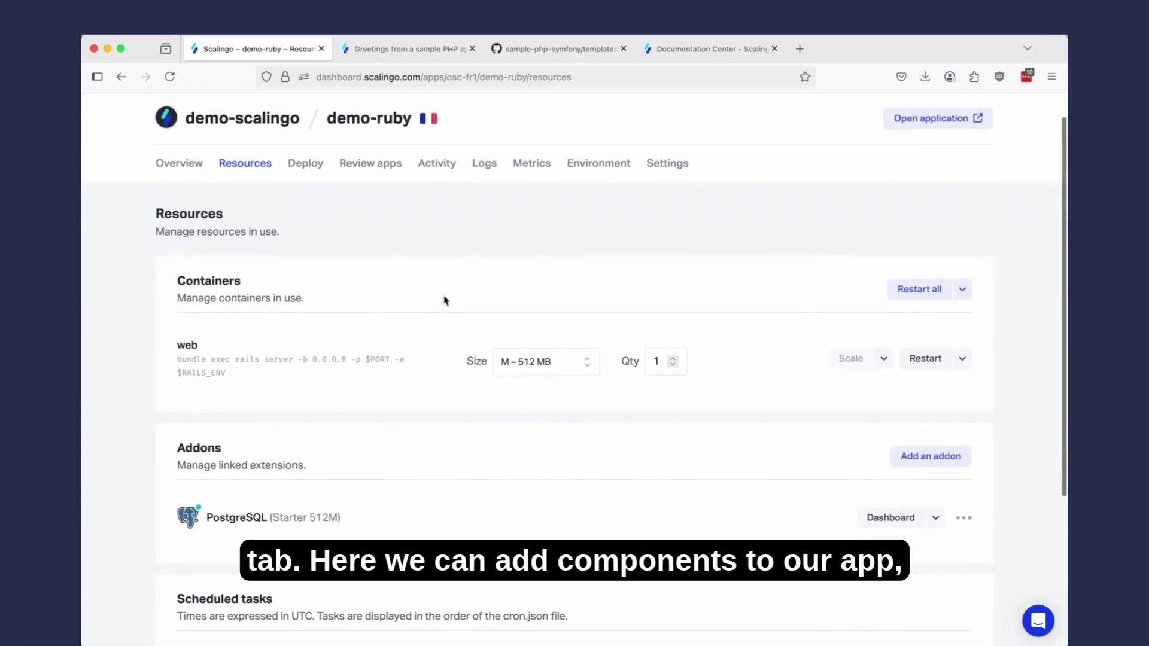
pyautogui.click(940, 459)
pyautogui.scroll(-3, 941, 462)
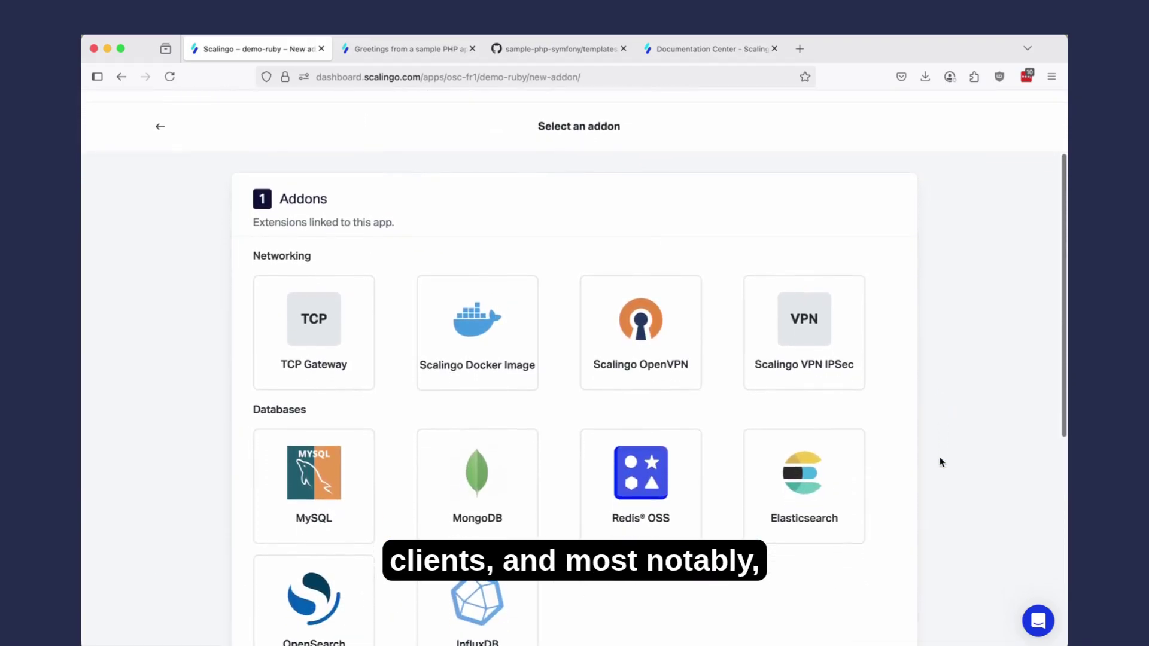
pyautogui.scroll(-1, 941, 461)
pyautogui.scroll(-1, 941, 461)
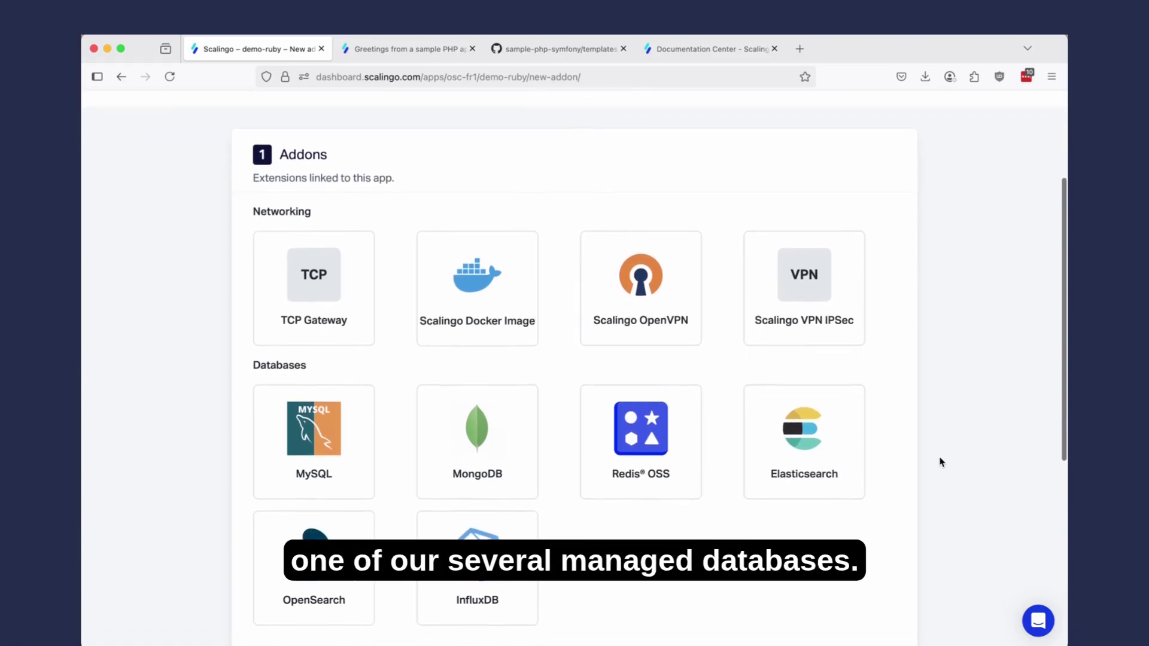
pyautogui.scroll(1, 942, 462)
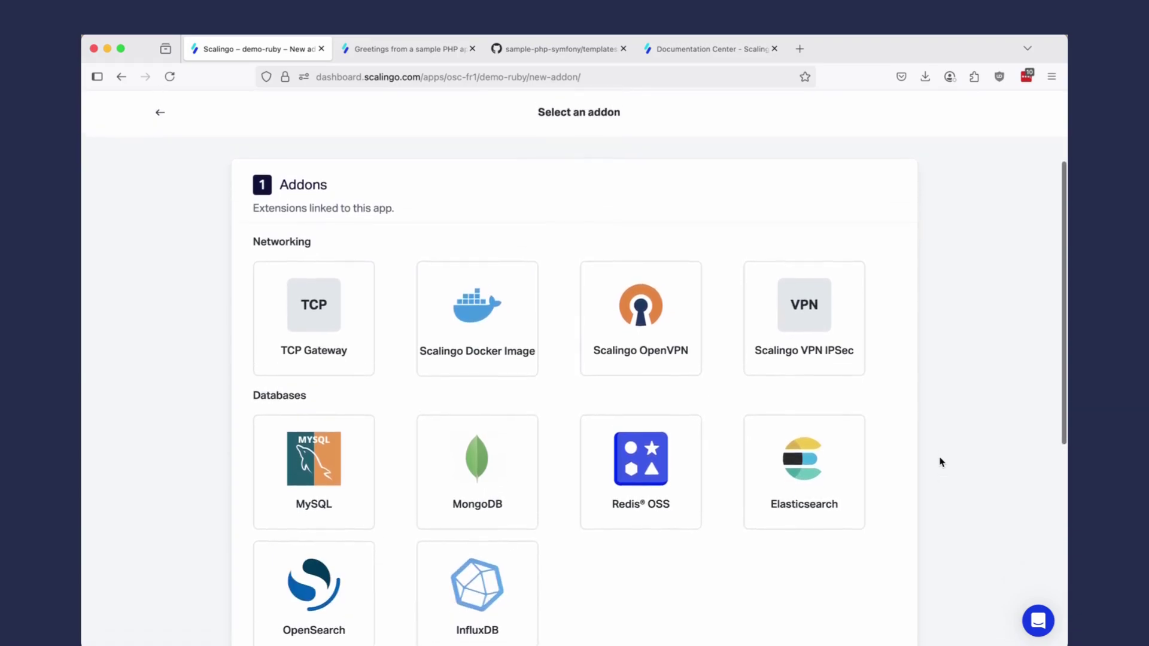
pyautogui.click(160, 114)
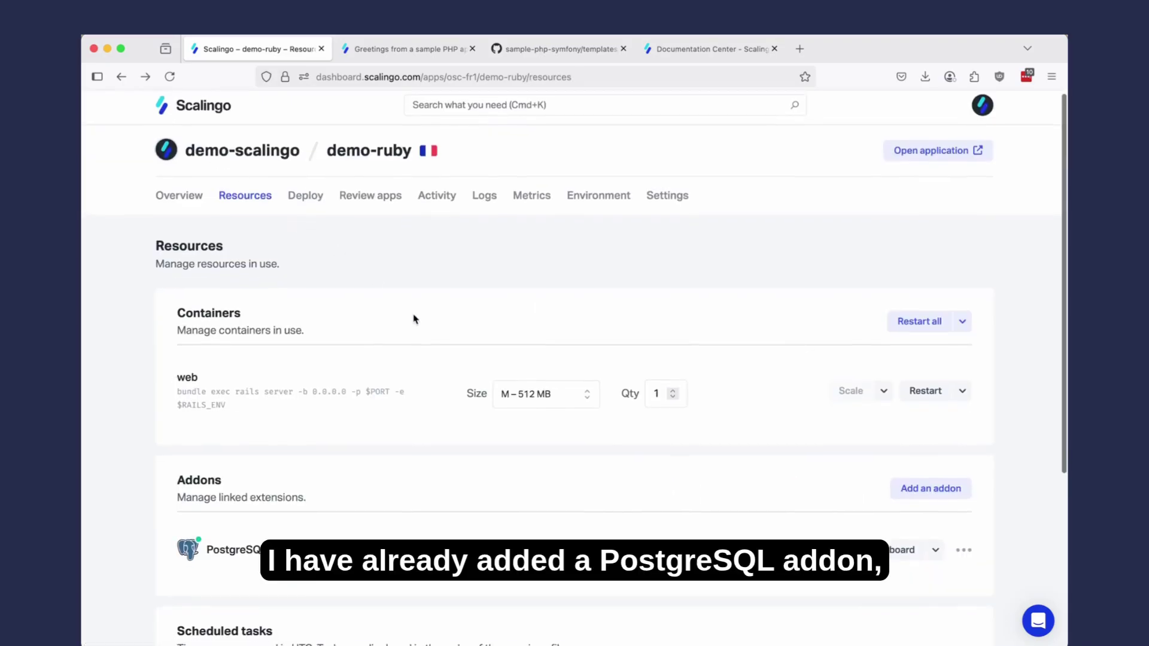
# Open the PostgreSQL addon's dashboard and review its overview and the SSH tunnel connection command
pyautogui.scroll(-2, 416, 319)
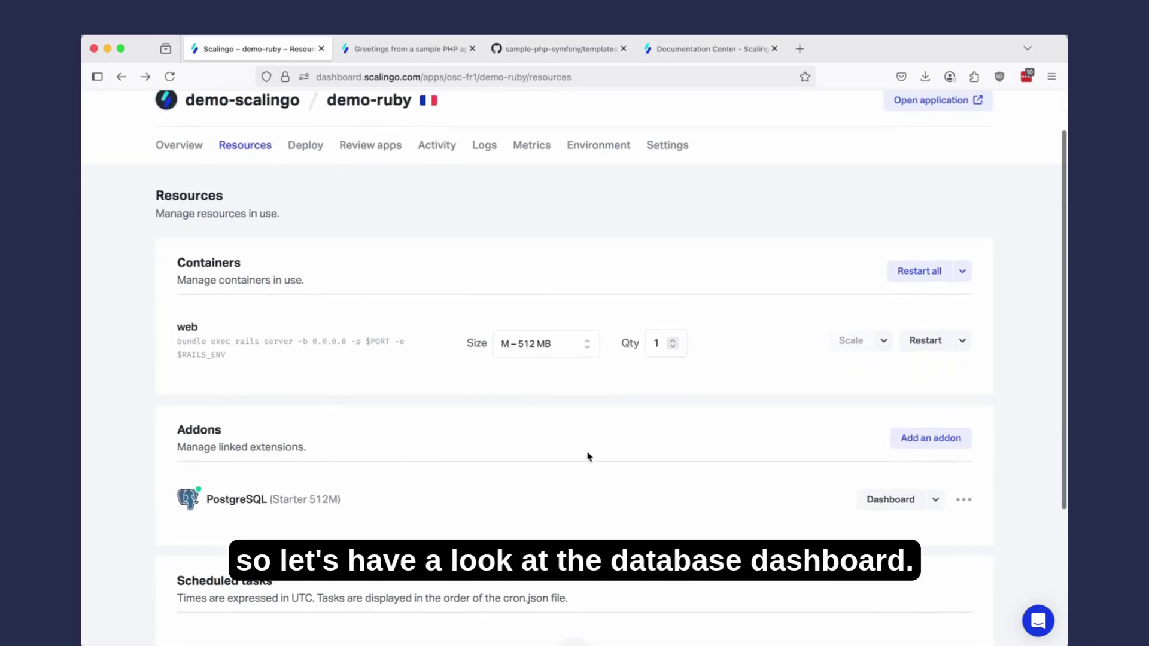
pyautogui.click(880, 503)
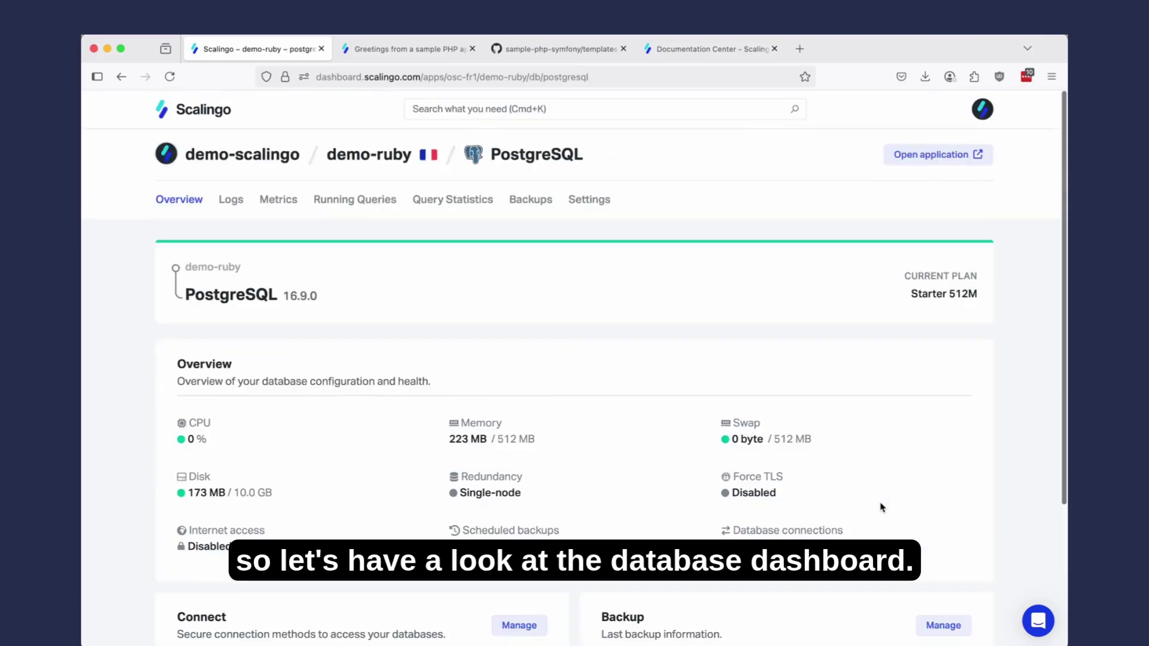
pyautogui.scroll(-1, 881, 508)
pyautogui.scroll(-3, 881, 507)
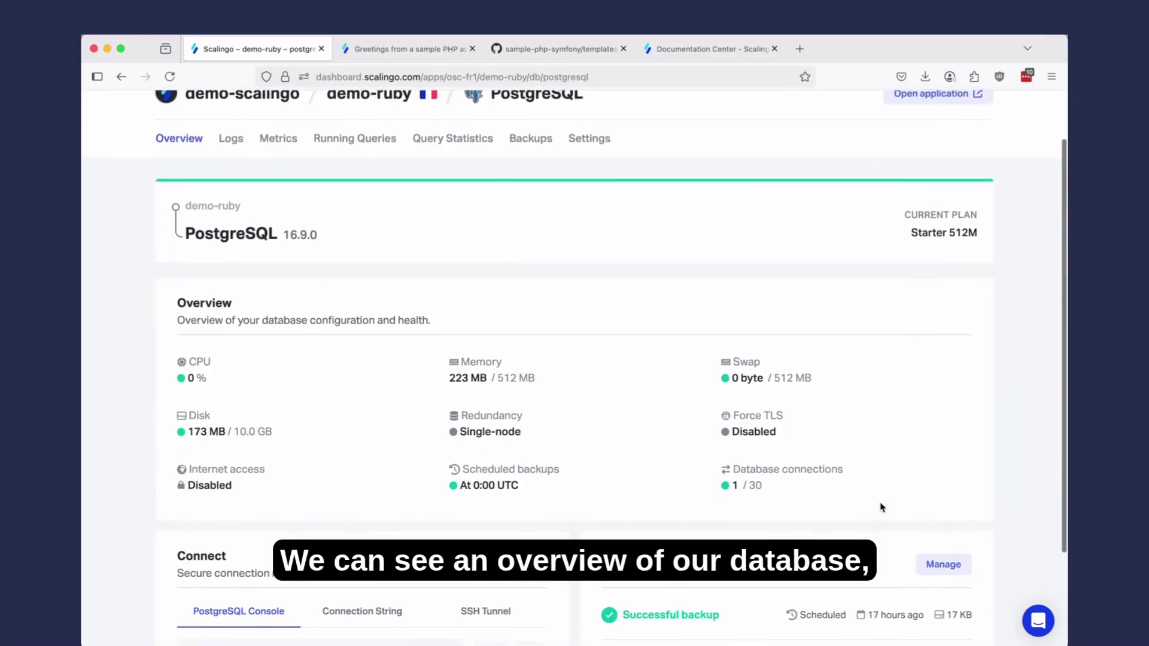
pyautogui.scroll(-1, 880, 508)
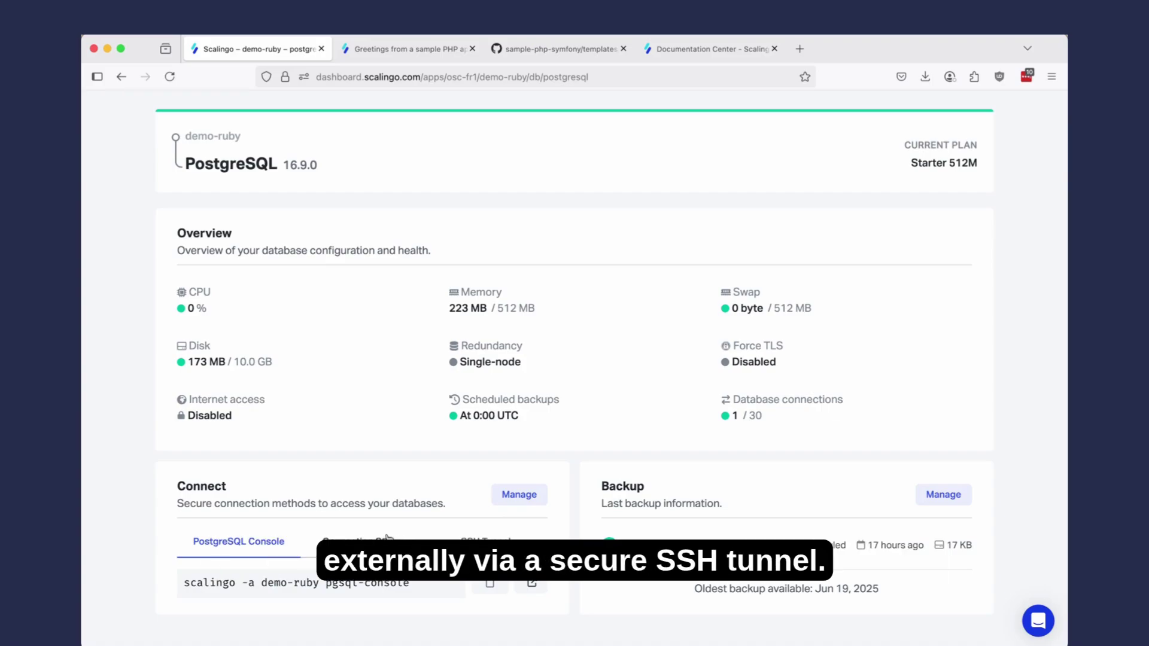
pyautogui.click(462, 539)
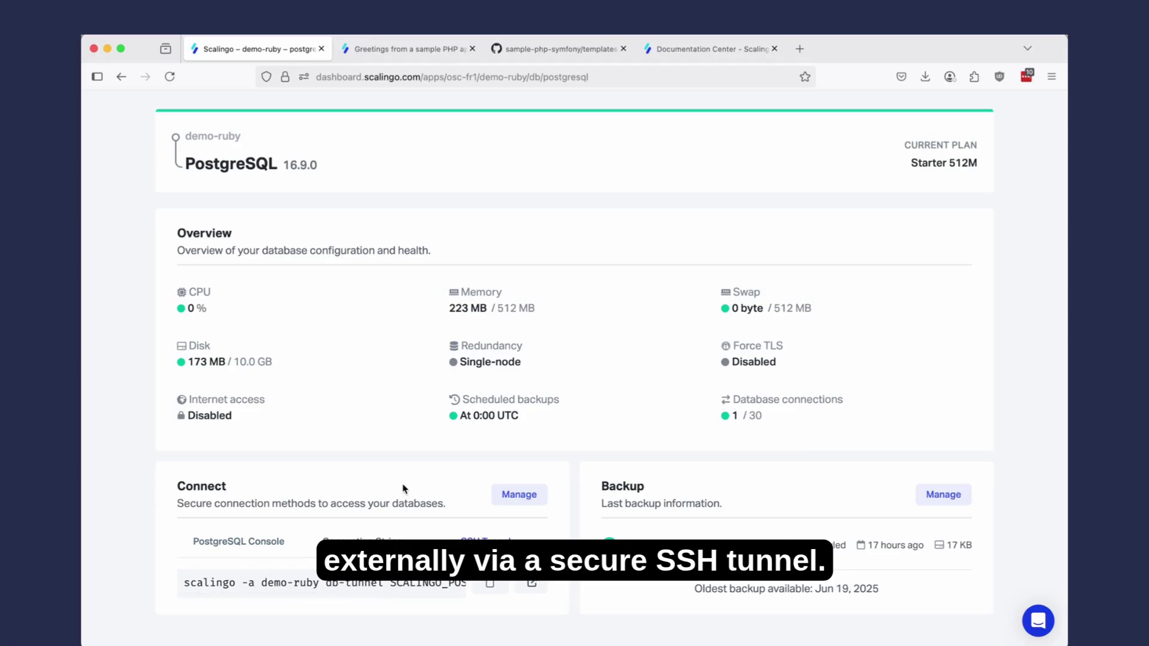
pyautogui.scroll(3, 400, 487)
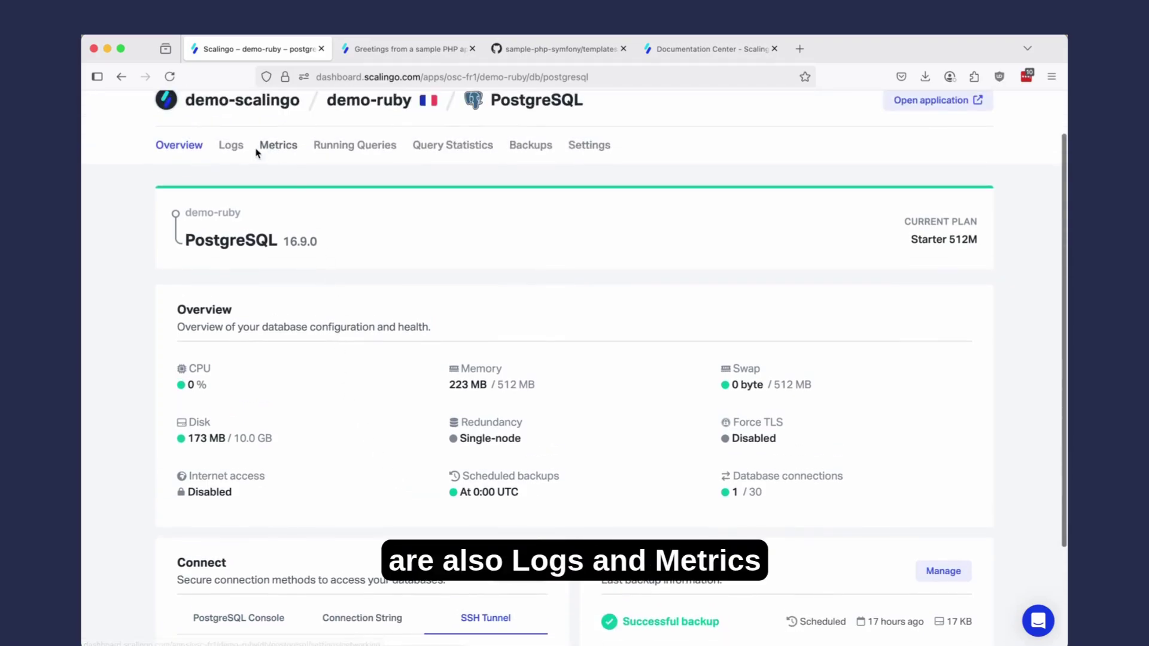
# Look through the PostgreSQL database's logs, metrics and running queries
pyautogui.click(233, 148)
pyautogui.click(280, 205)
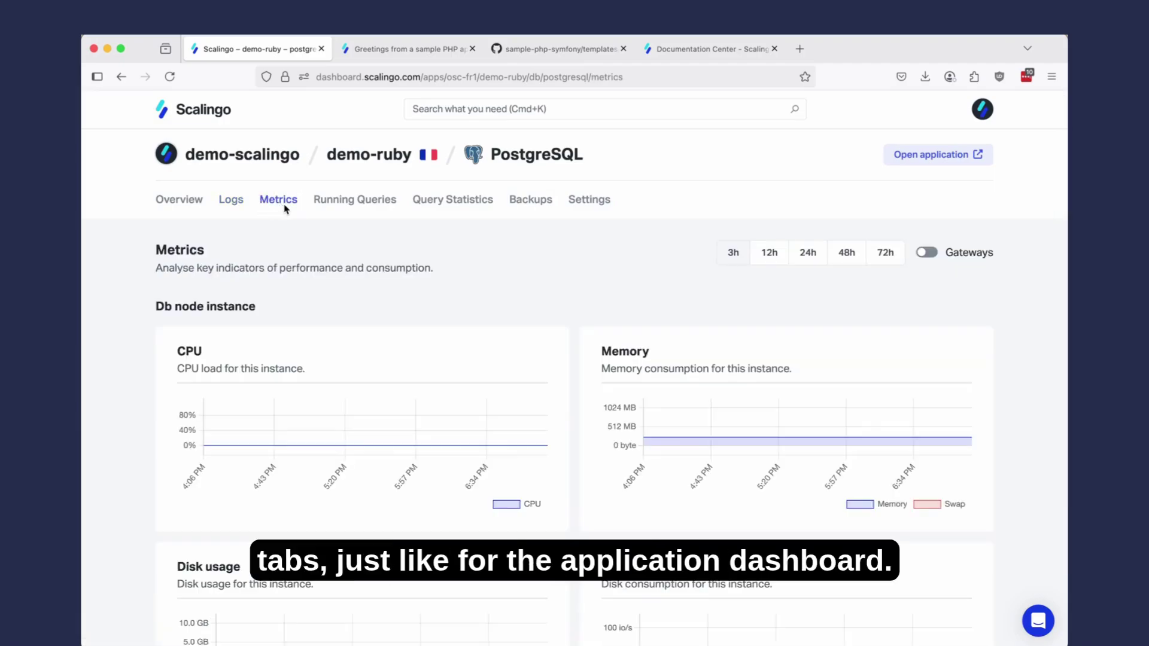
pyautogui.click(361, 202)
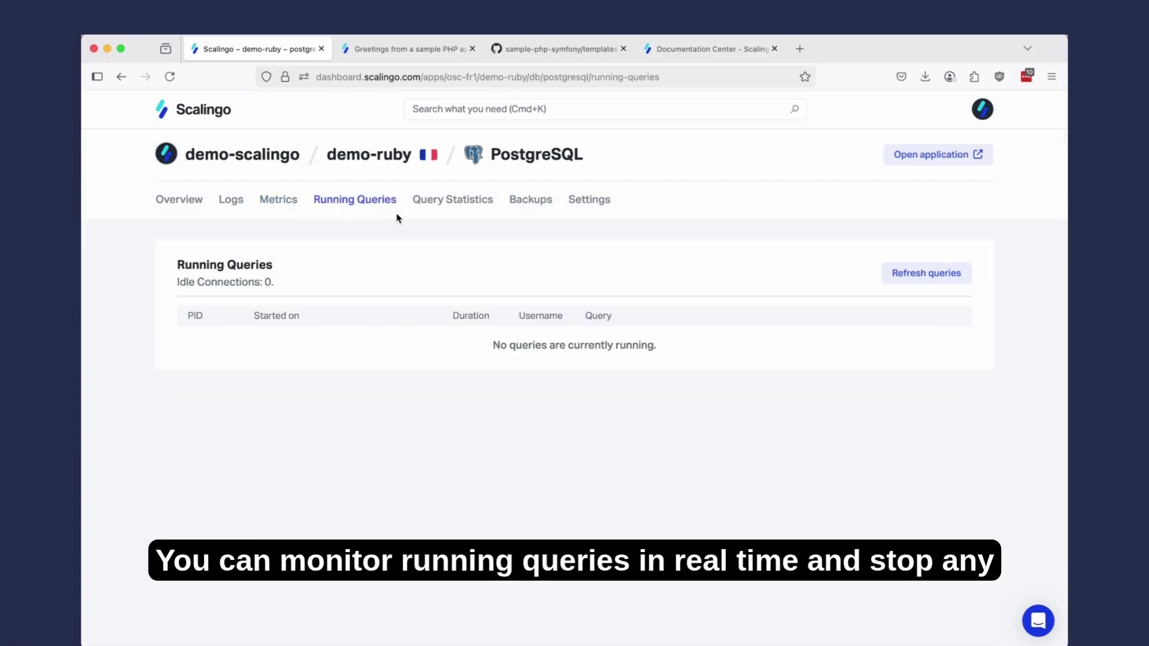
# Review the PostgreSQL database's query statistics, then its backups with the backup schedule, Point-In-Time Recovery and retention policy
pyautogui.click(464, 205)
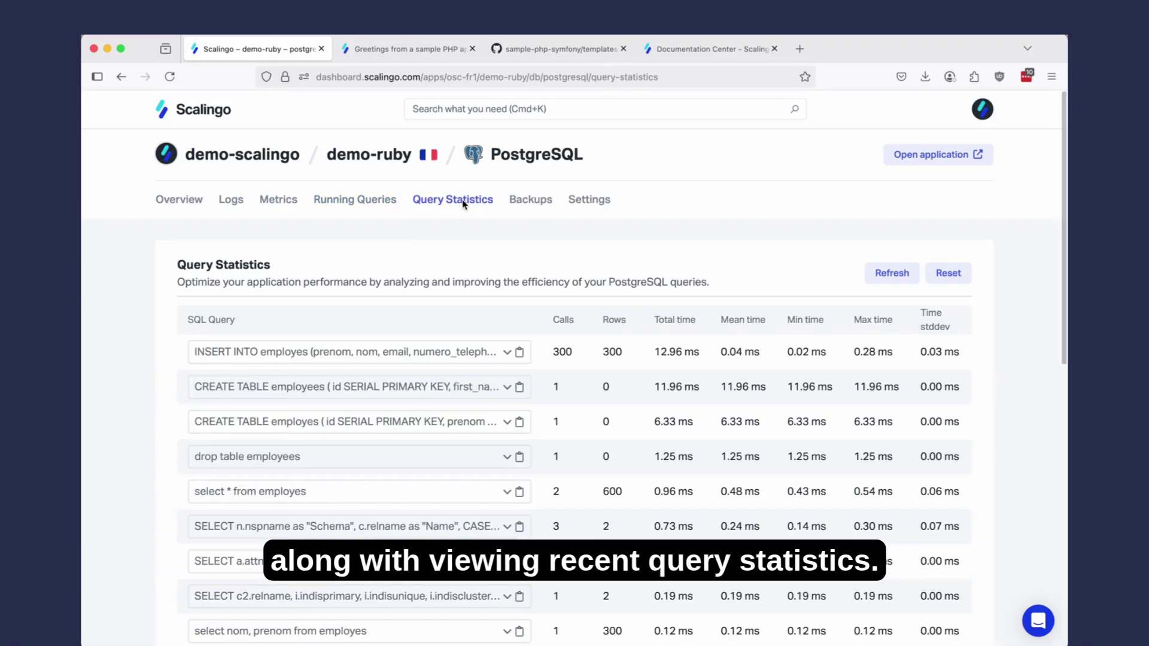
pyautogui.scroll(-1, 483, 236)
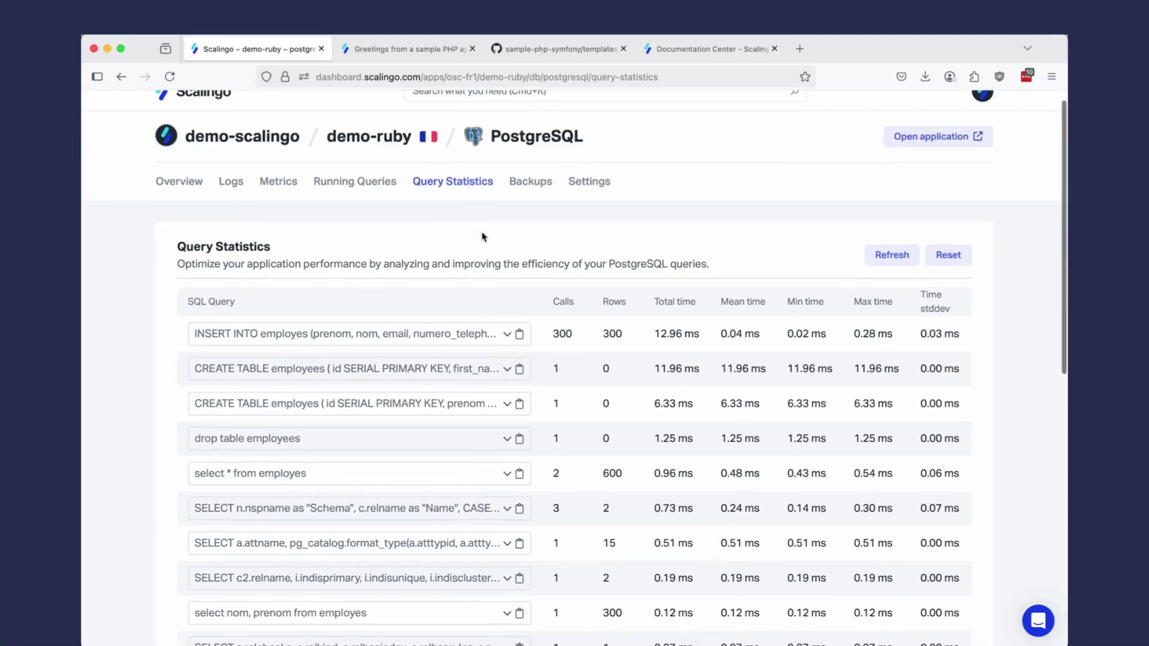
pyautogui.click(533, 183)
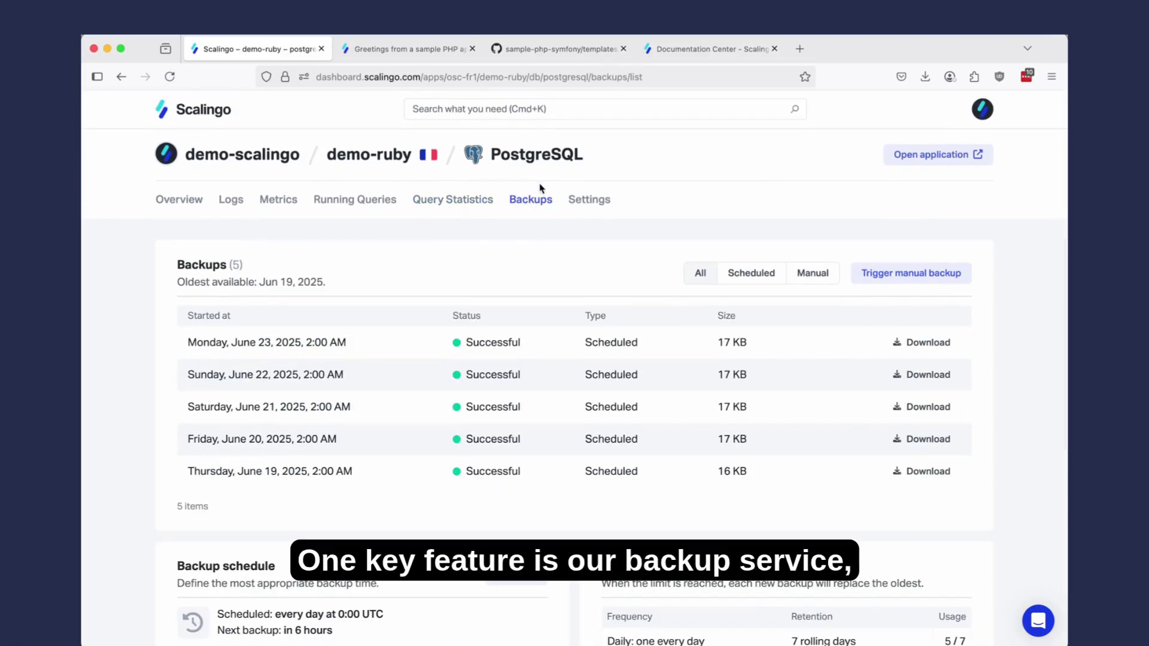
pyautogui.scroll(-2, 567, 211)
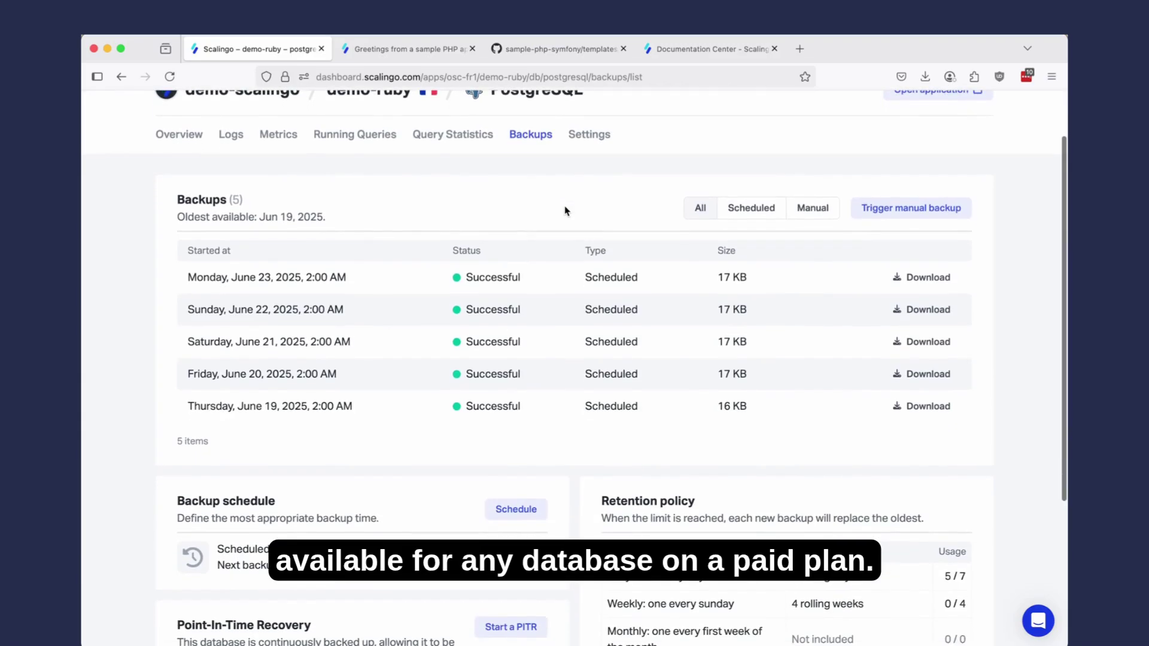
pyautogui.scroll(-2, 567, 210)
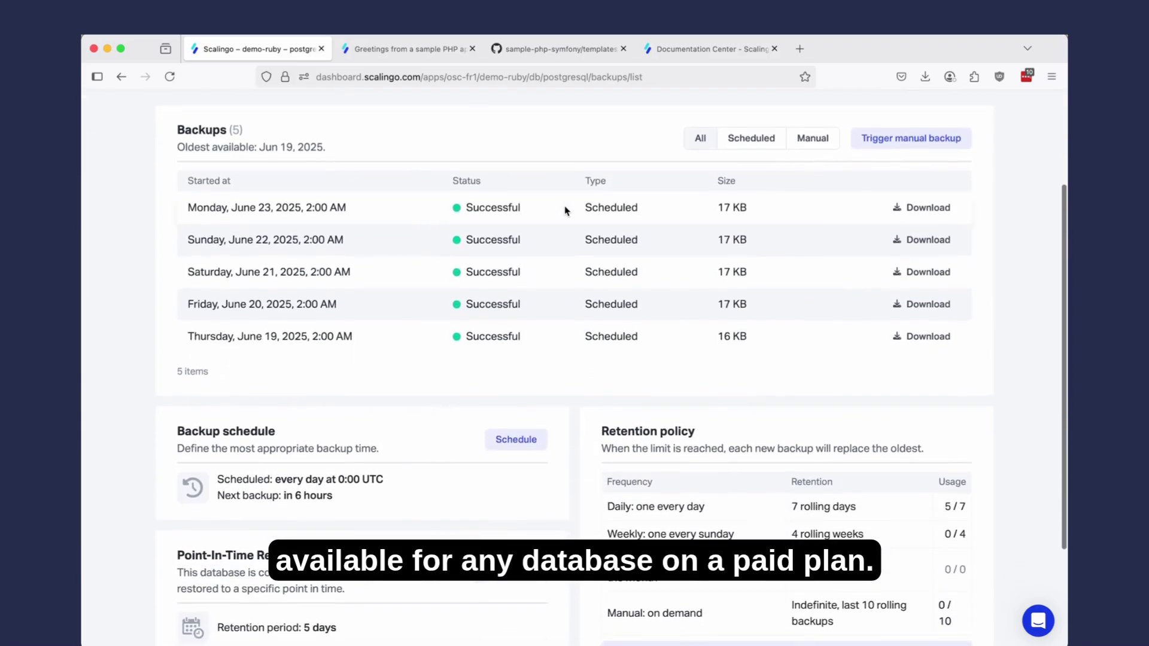
pyautogui.scroll(-1, 567, 210)
pyautogui.scroll(-4, 567, 210)
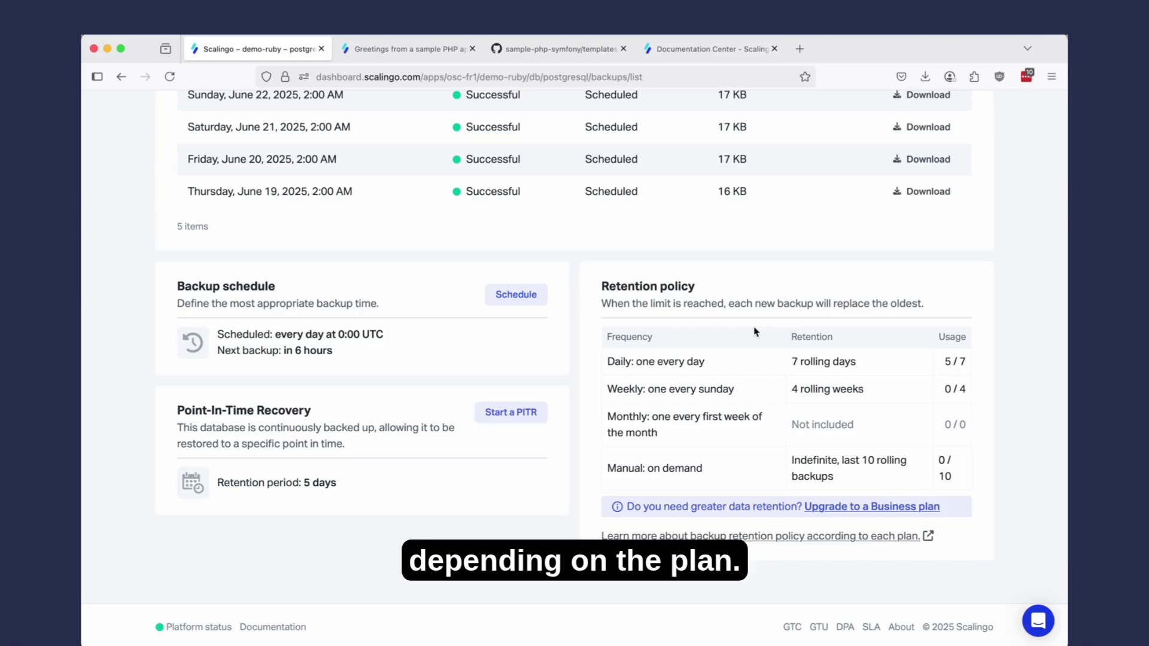
pyautogui.scroll(5, 754, 329)
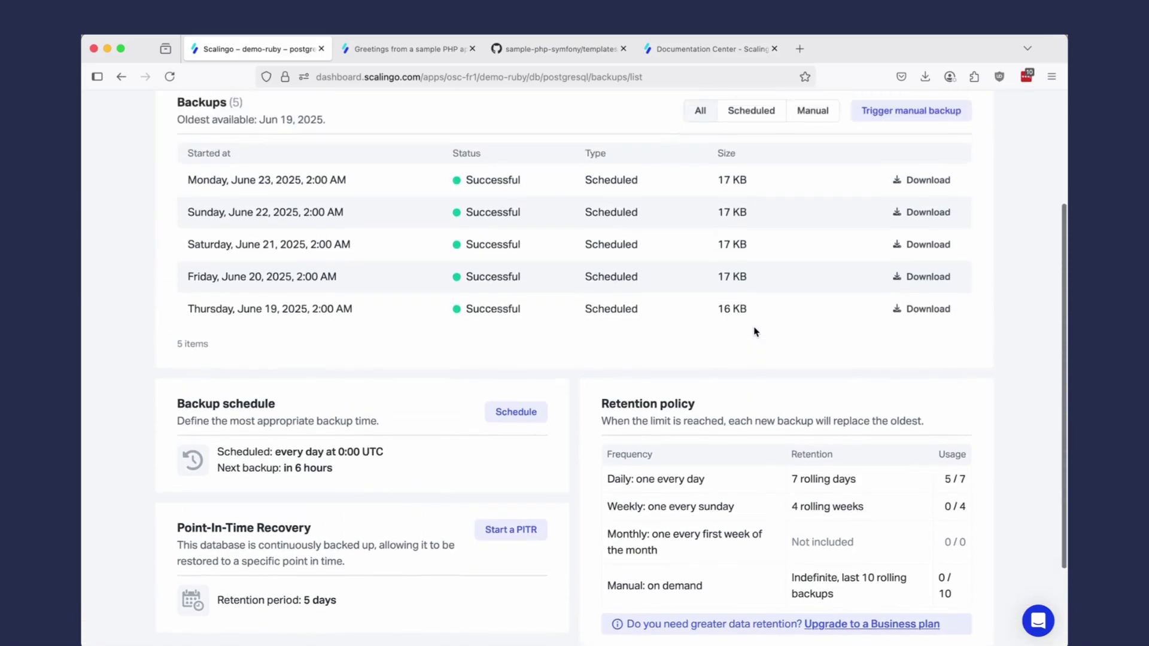
# Look through the PostgreSQL database's general settings and user management, ending on the general settings
pyautogui.click(581, 150)
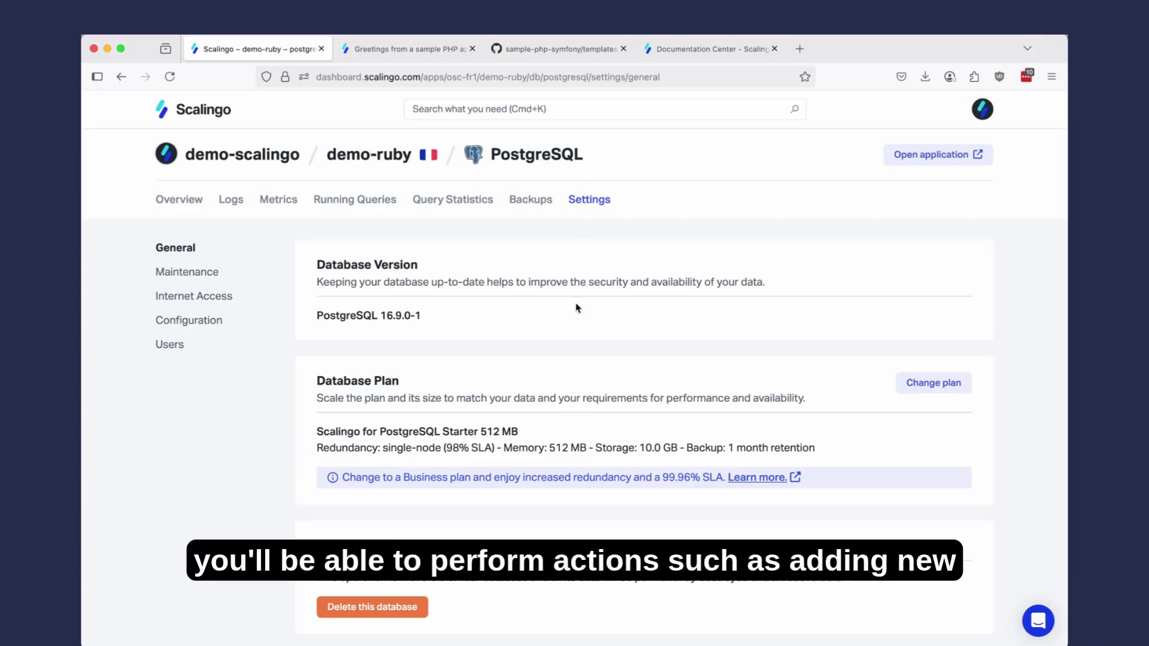
pyautogui.scroll(-1, 576, 307)
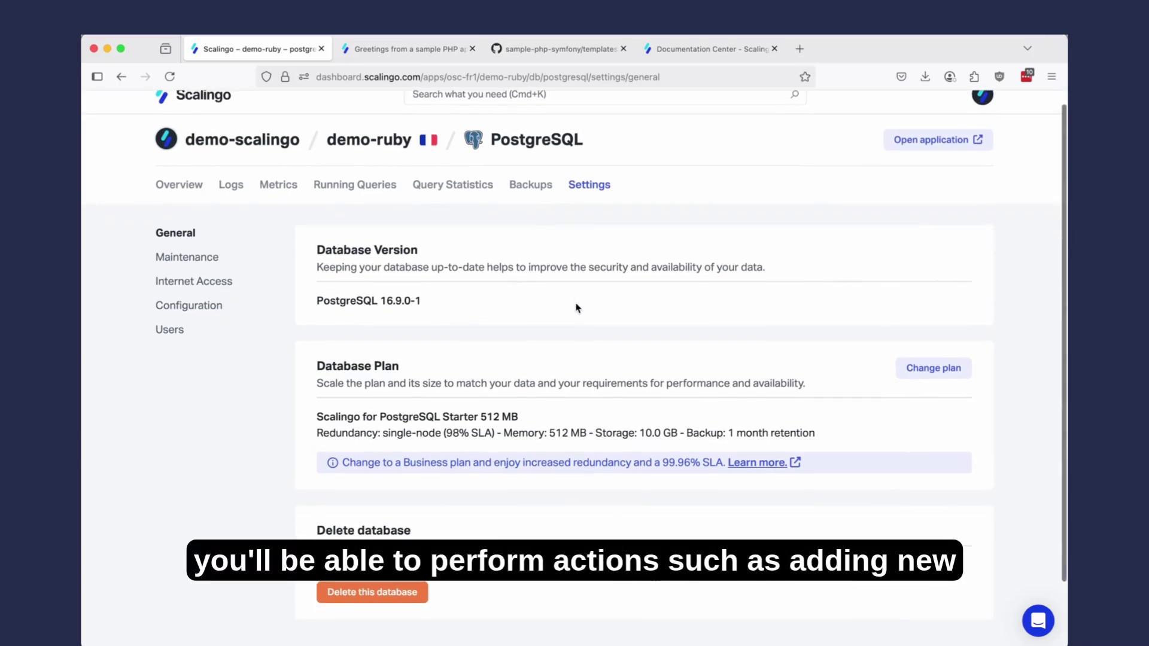
pyautogui.click(171, 339)
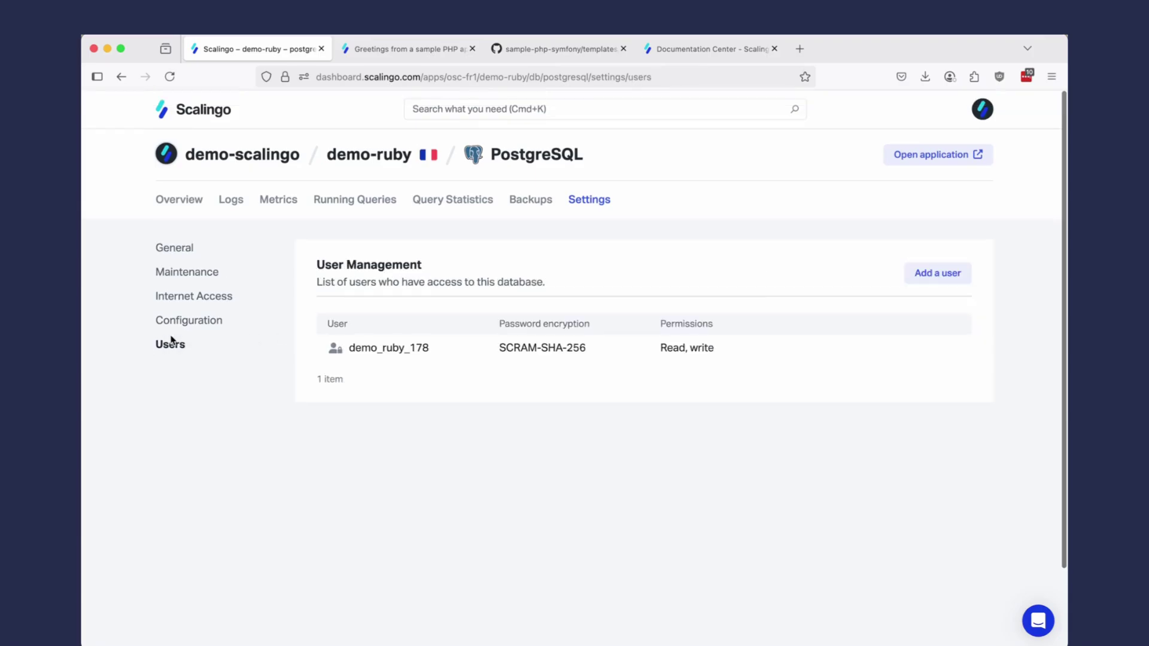
pyautogui.click(189, 251)
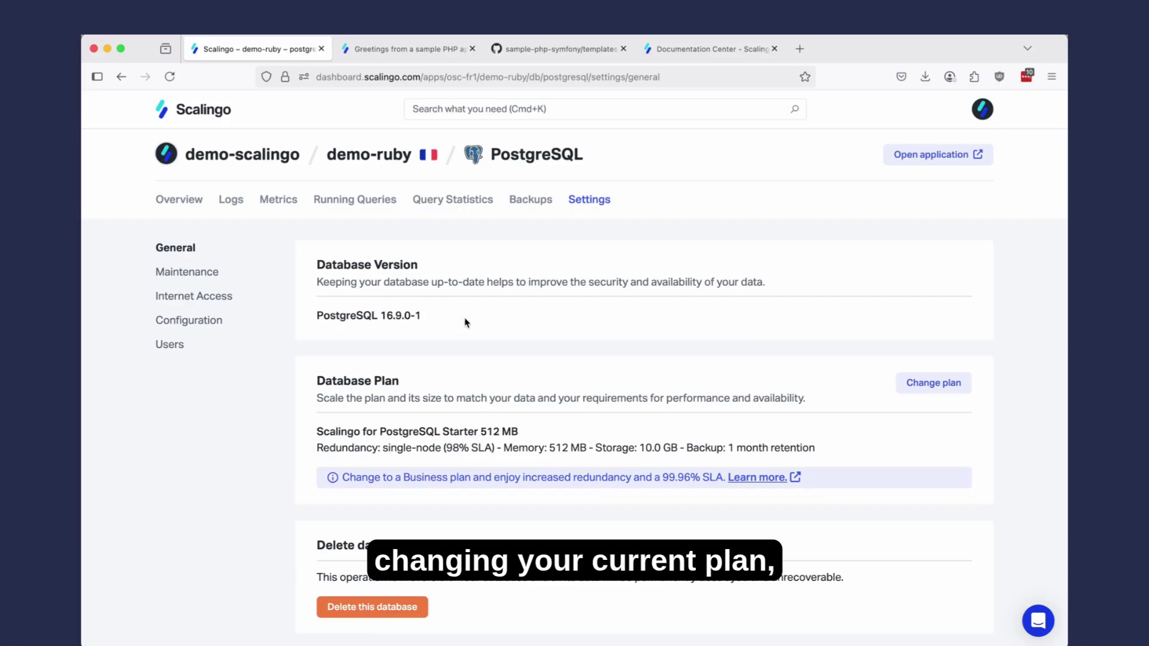
# Browse the plans available for the PostgreSQL database, then leave the plan selection without changing the plan
pyautogui.click(922, 382)
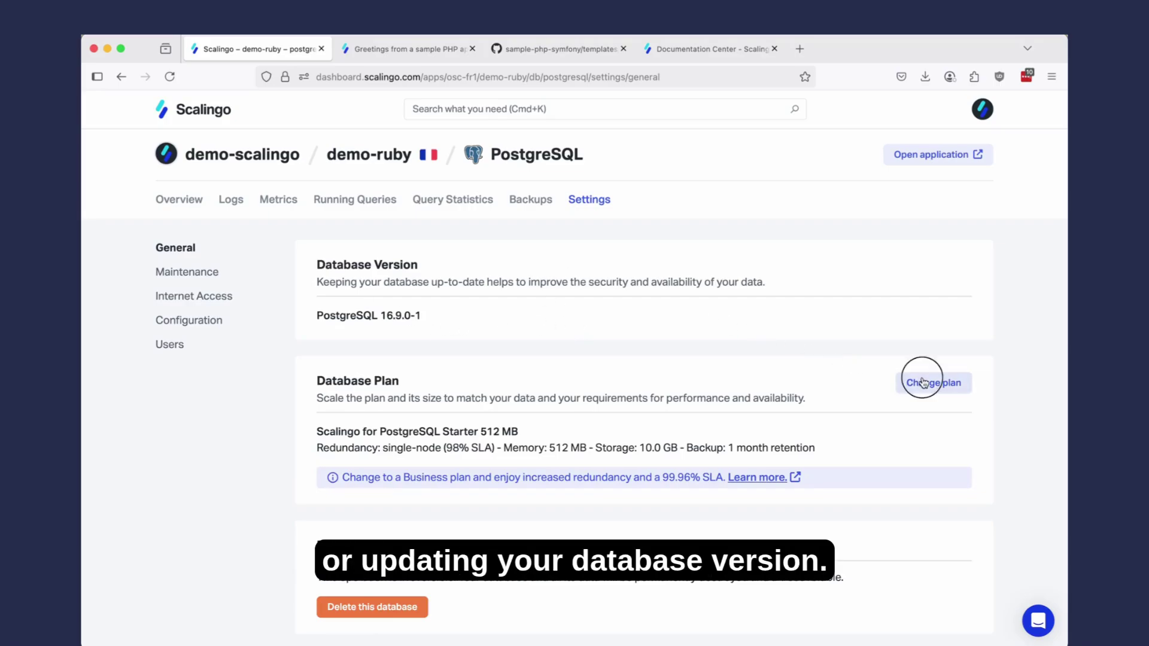
pyautogui.scroll(-10, 924, 383)
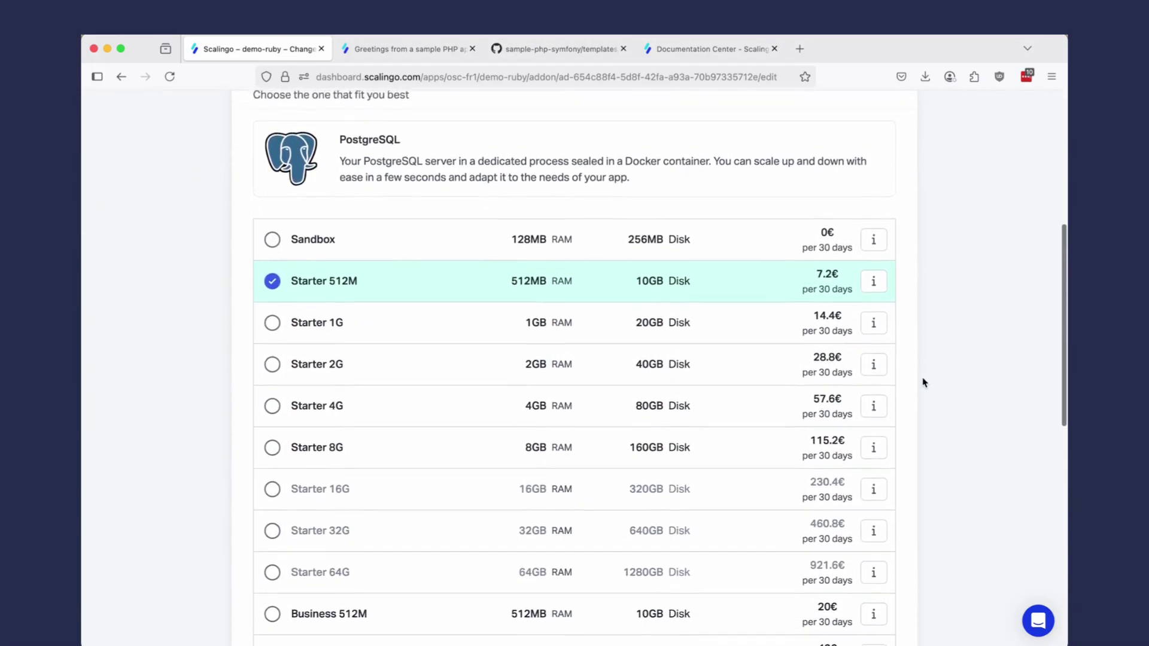
pyautogui.scroll(6, 924, 386)
pyautogui.scroll(2, 923, 397)
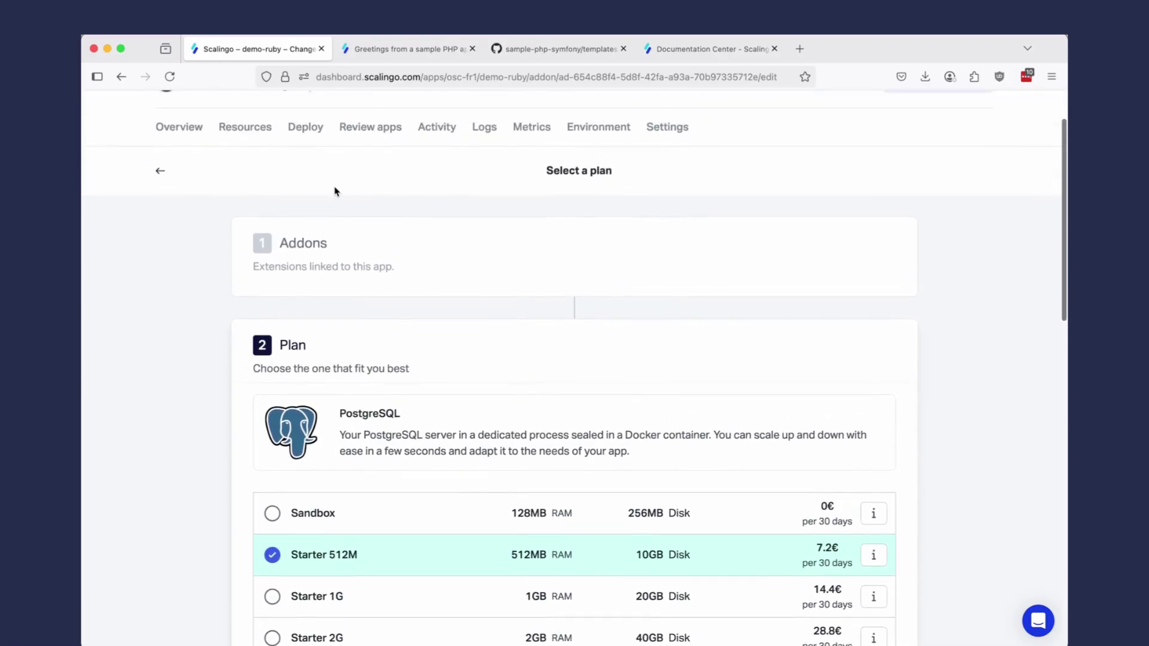
pyautogui.click(160, 171)
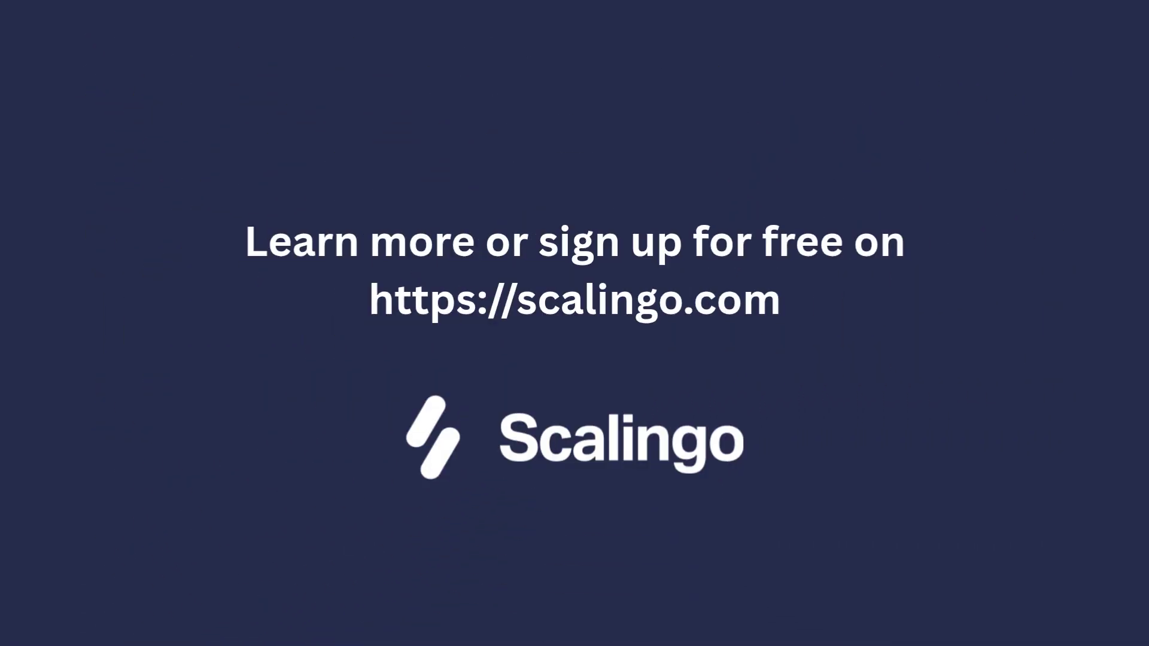